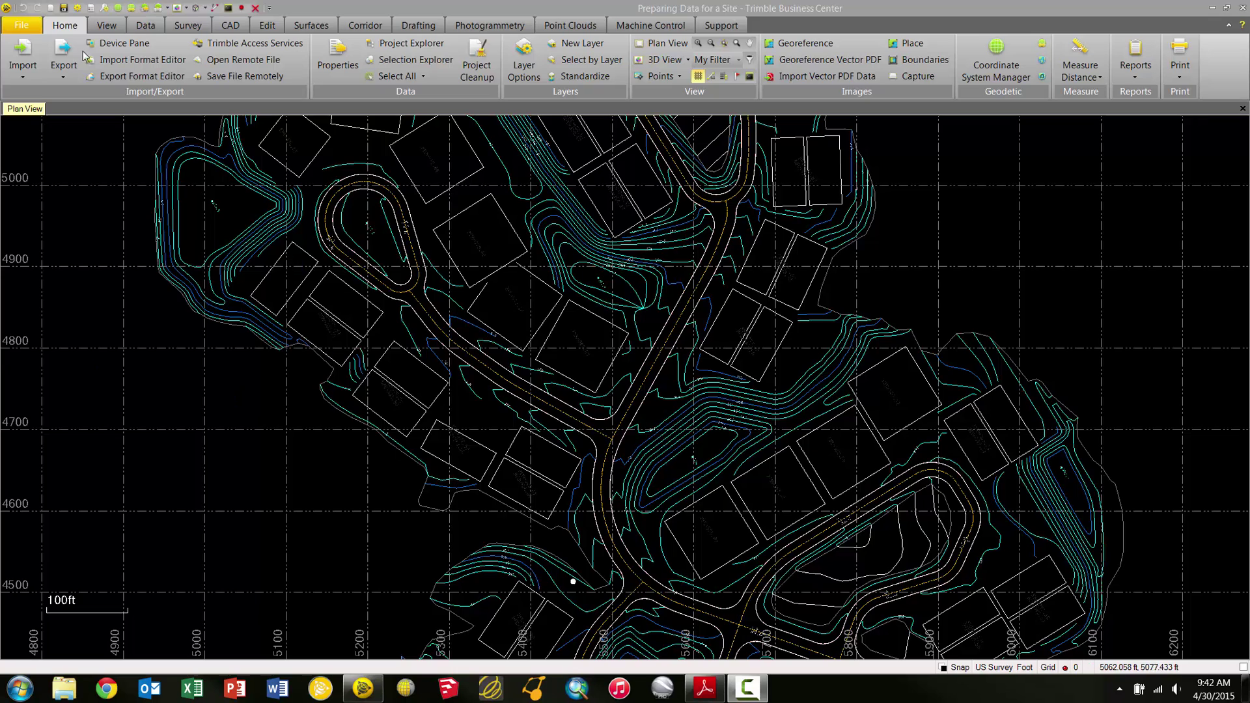
Open View Filter Manager and collapse the Raw Data, Photogrammetry and Flag groups, leaving Layers expanded
click(111, 26)
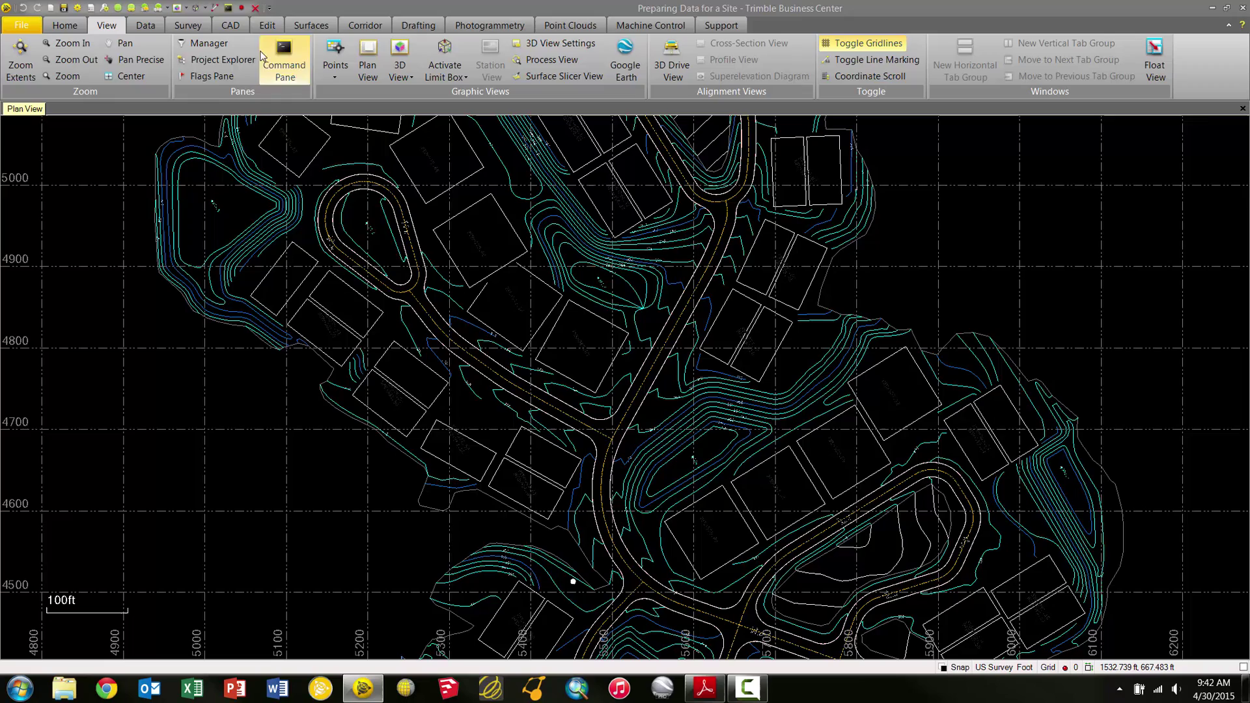
click(211, 45)
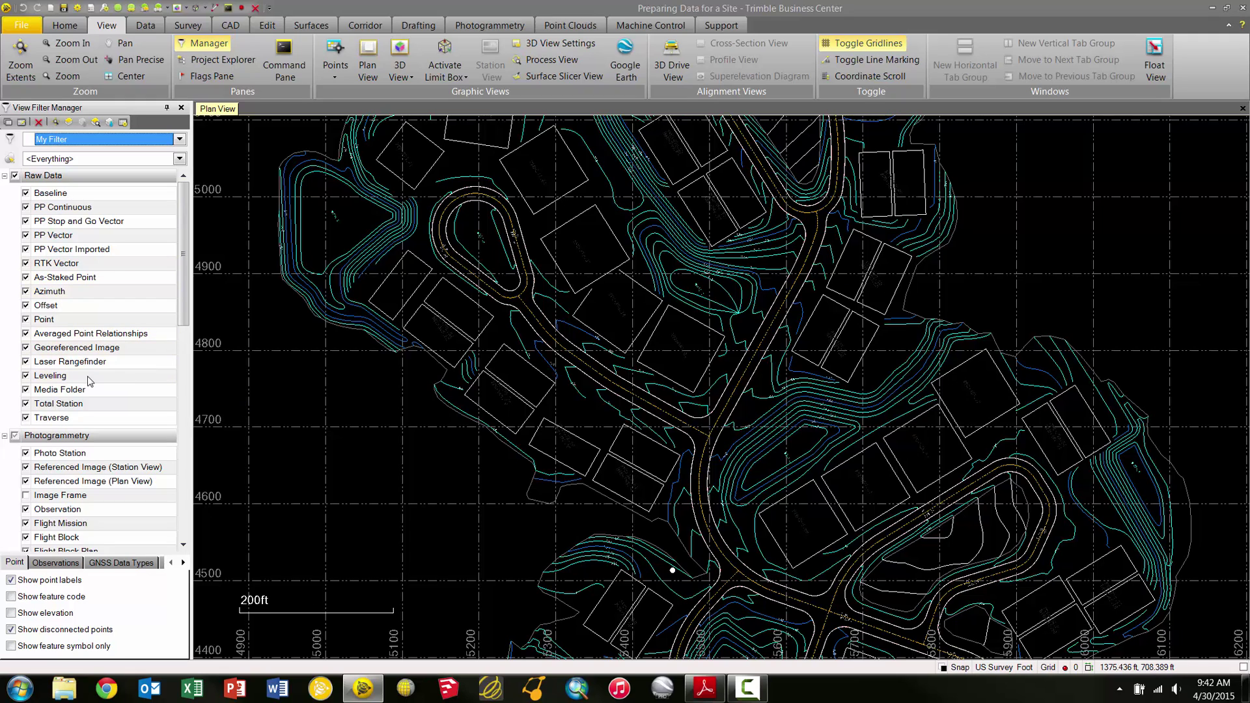
click(4, 176)
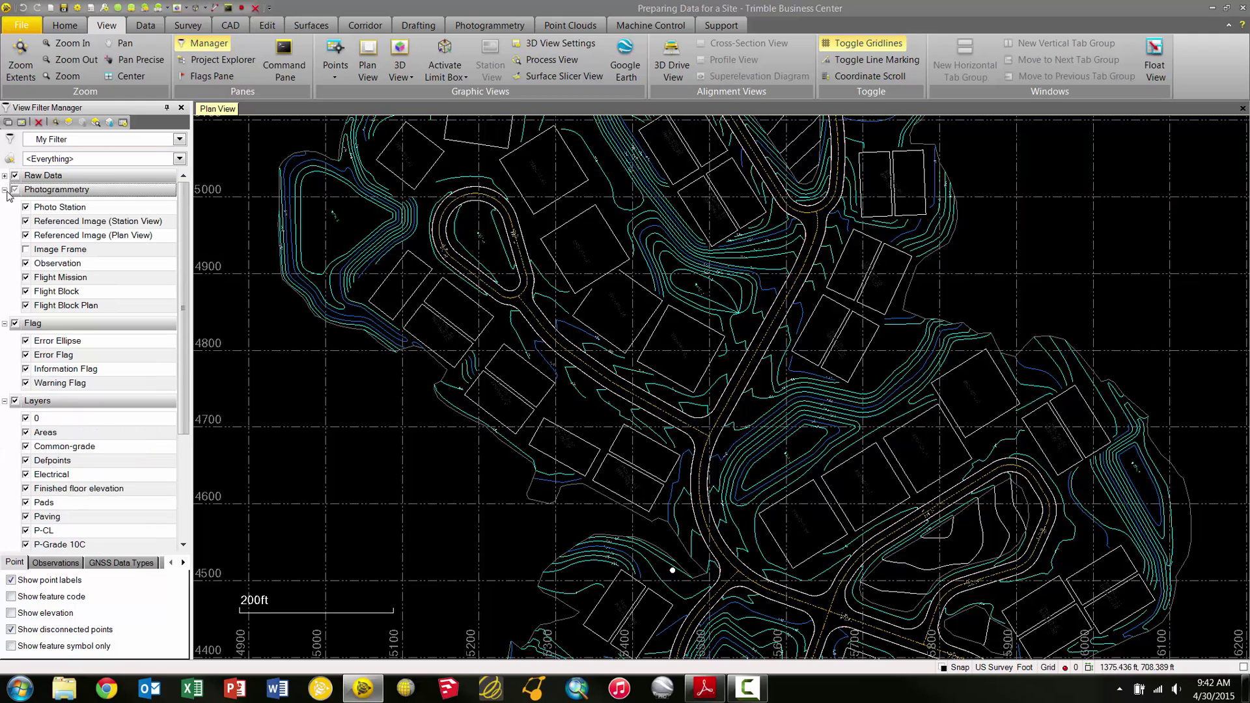
click(6, 191)
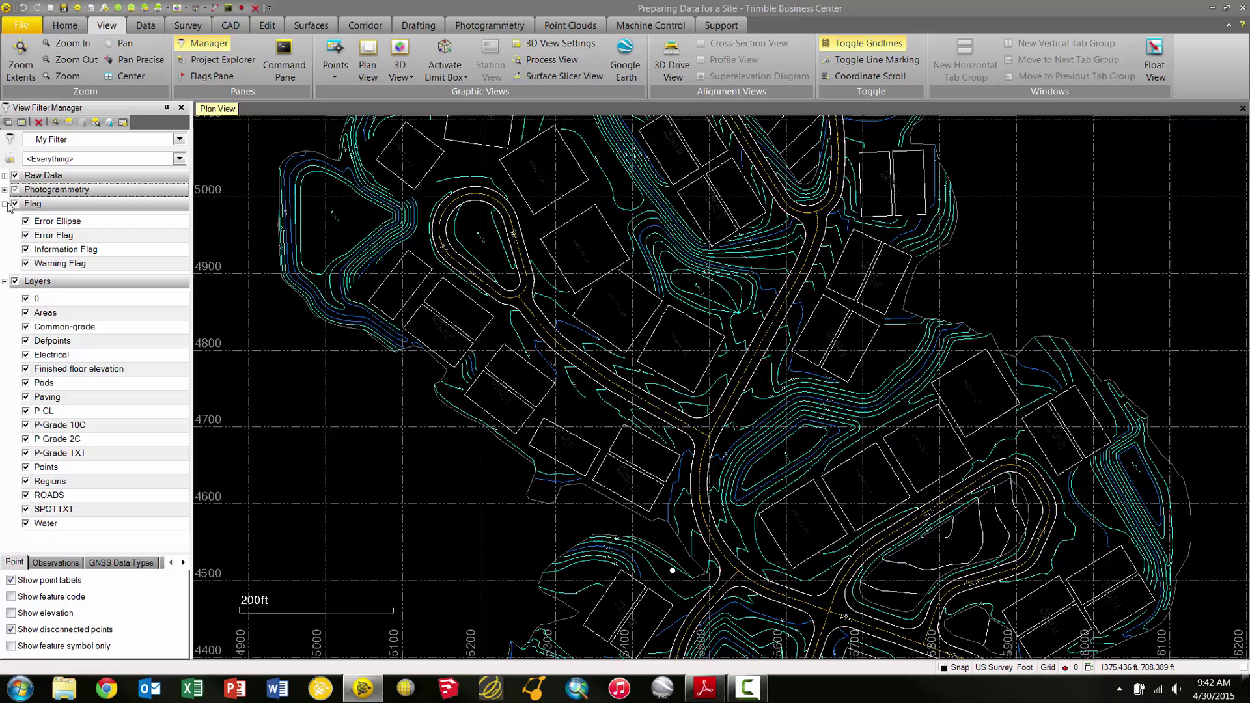
click(6, 204)
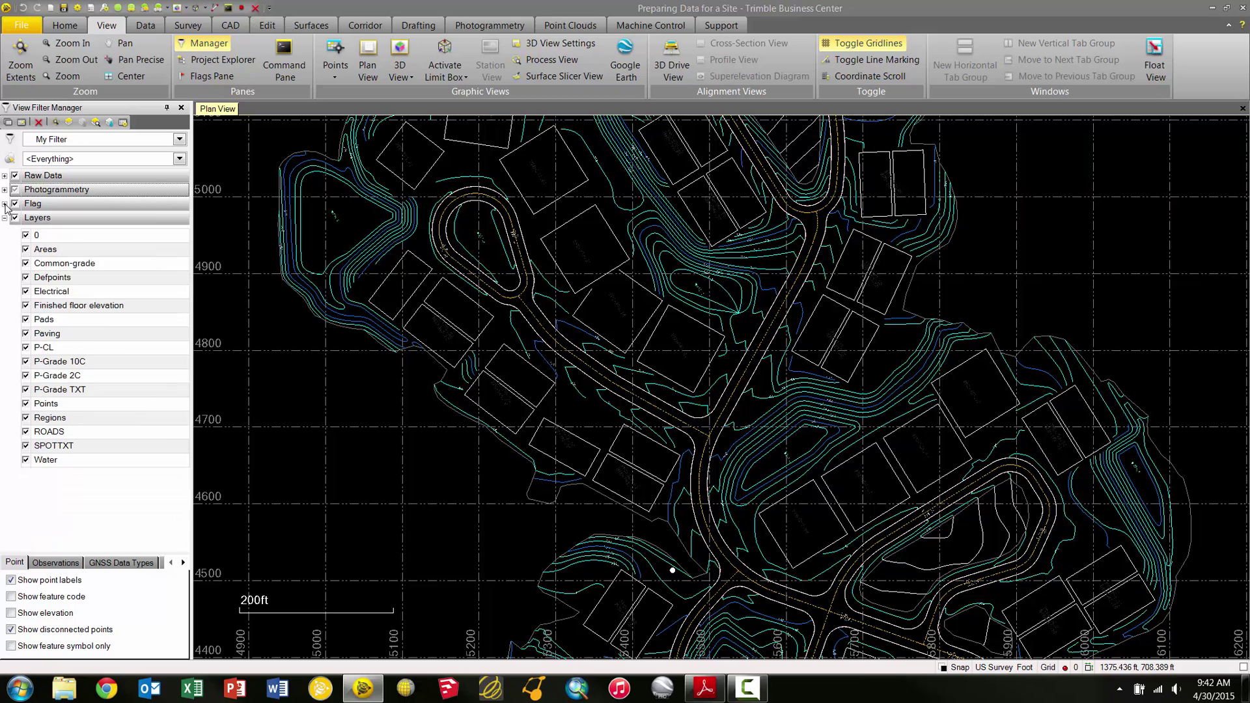
Turn on Zoom Extents on filter change, view only P-CL, then view only P-Grade 10C
click(56, 123)
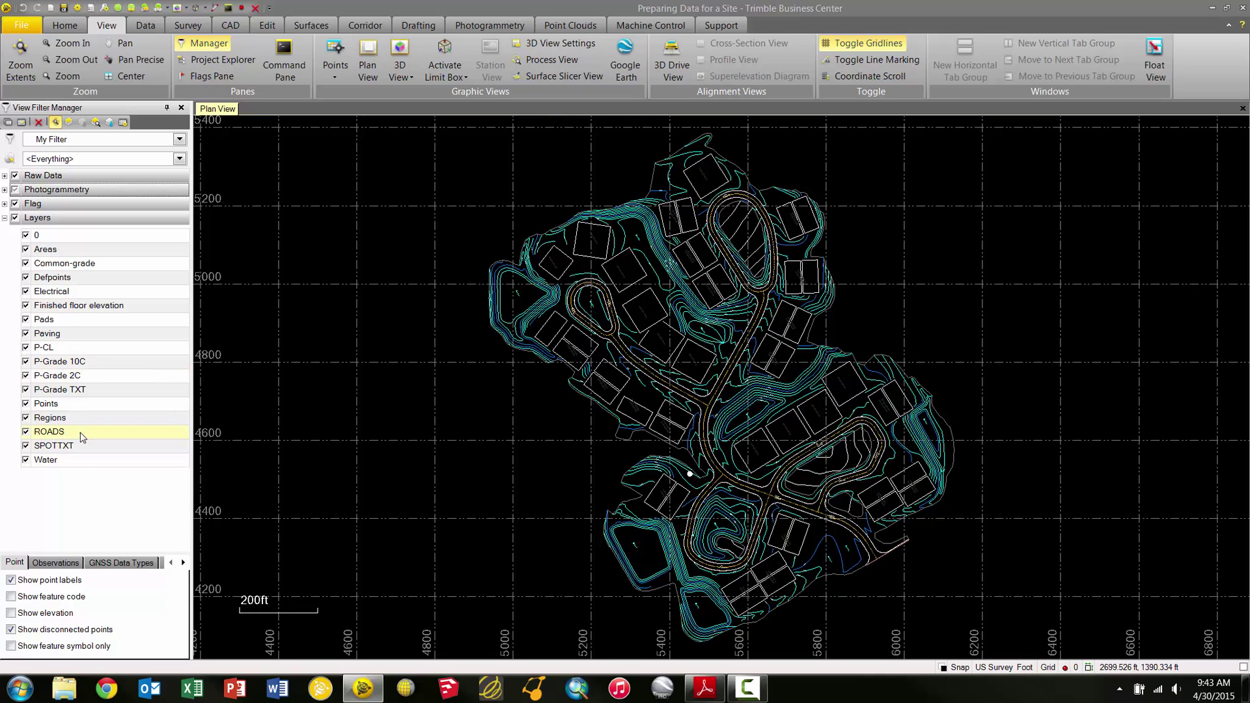
click(70, 351)
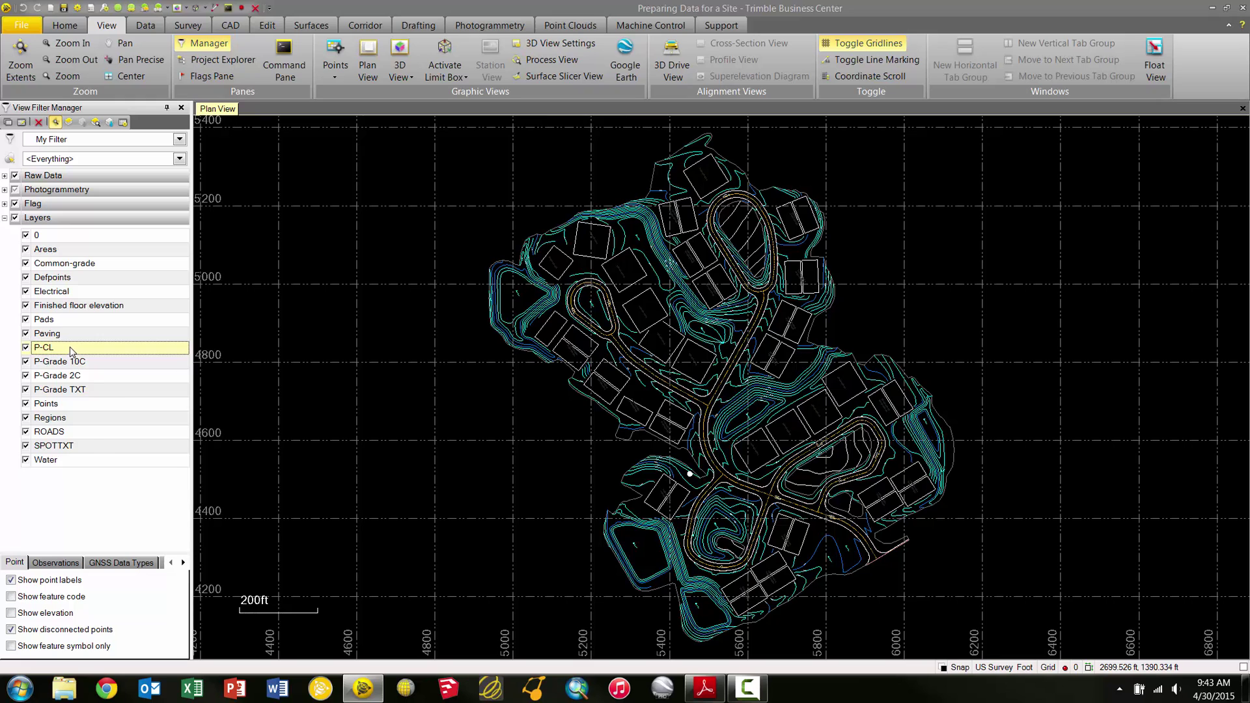
right_click(71, 351)
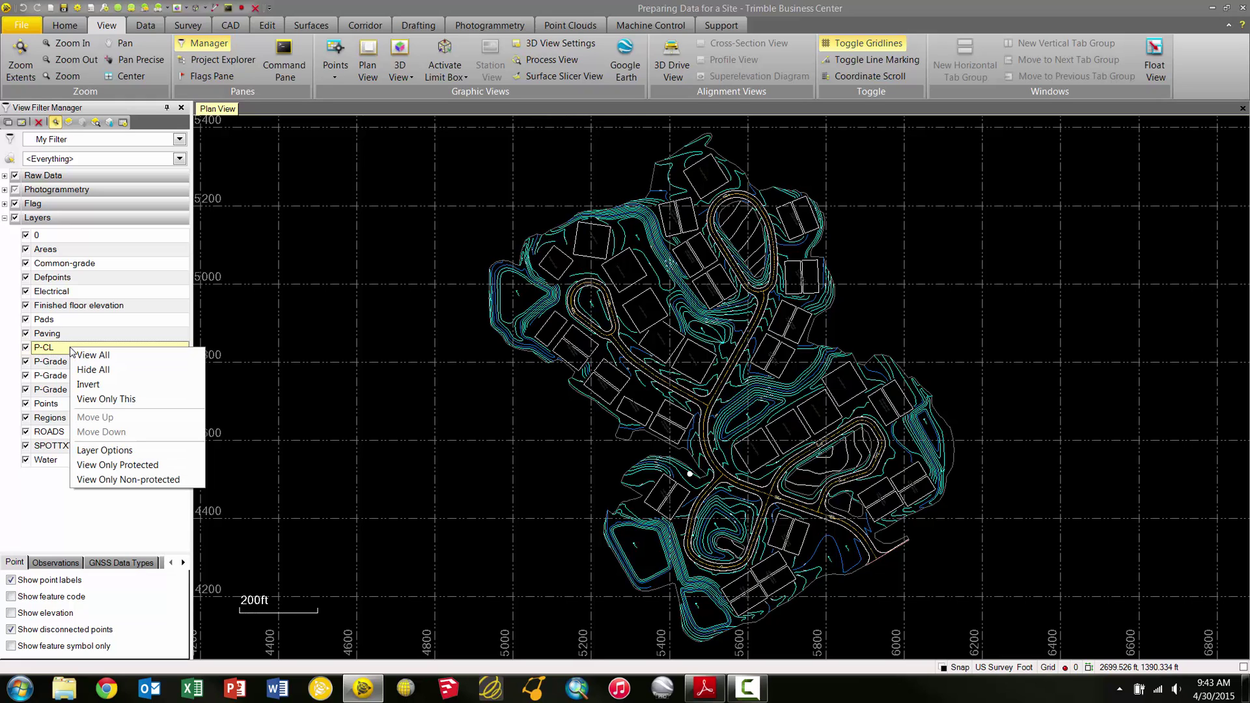
click(118, 404)
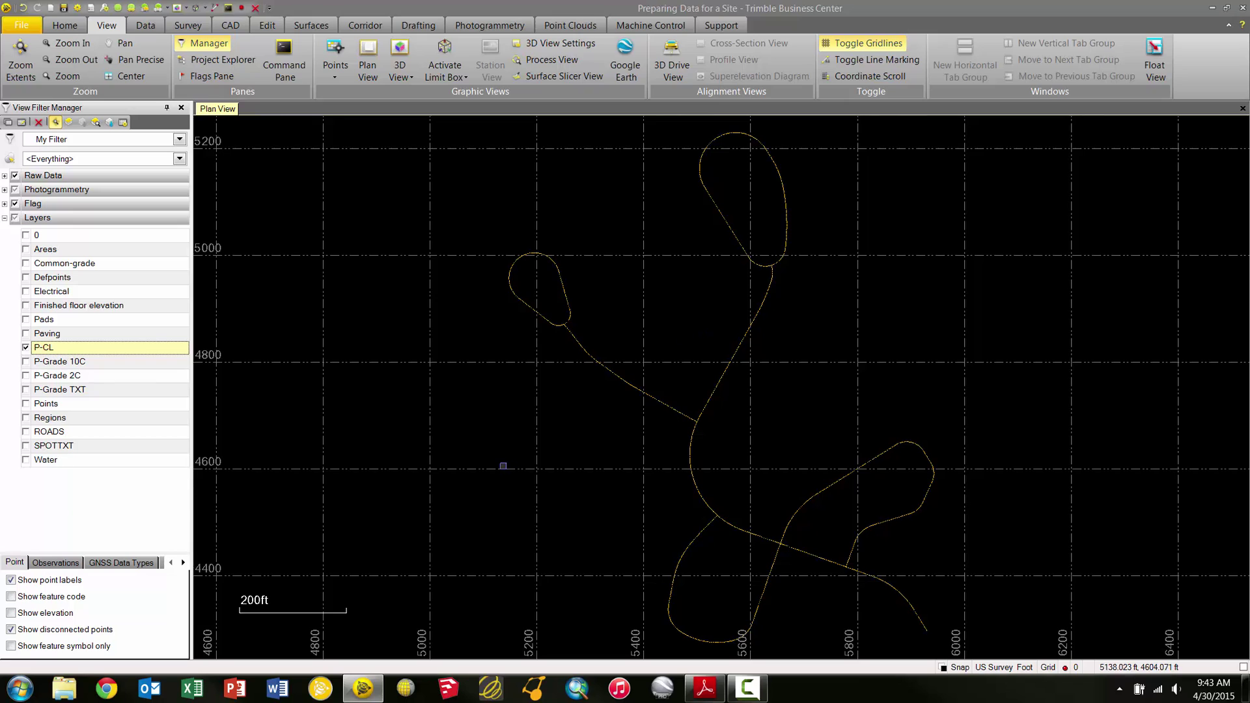
right_click(78, 364)
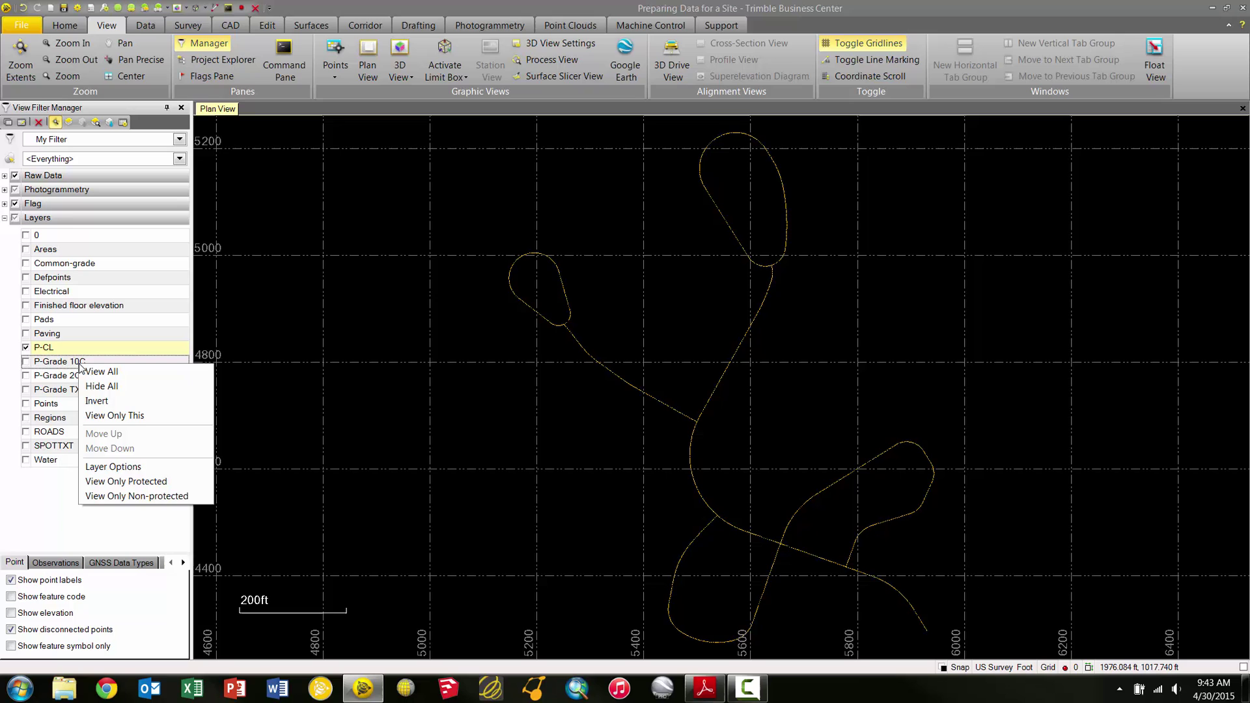
click(115, 415)
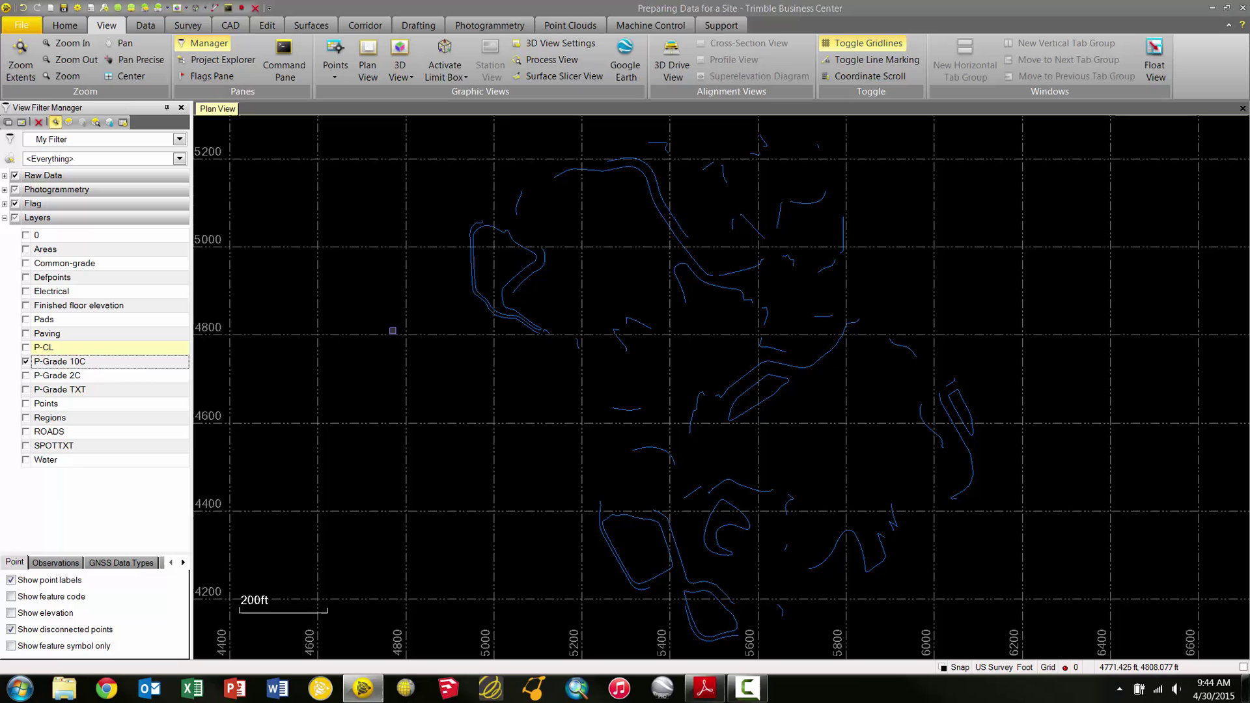
Toggle the Layers parent checkbox off and on to show all layers, then enable Isolate Layer mode
click(15, 219)
click(15, 219)
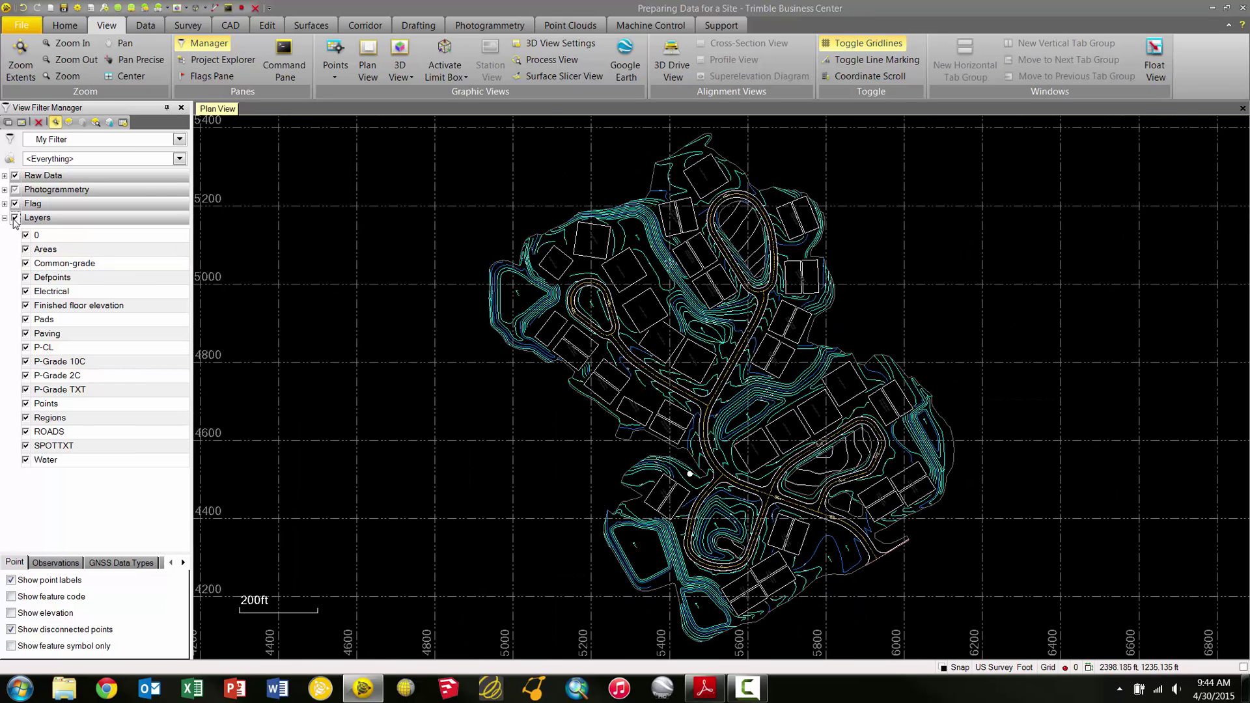
click(69, 123)
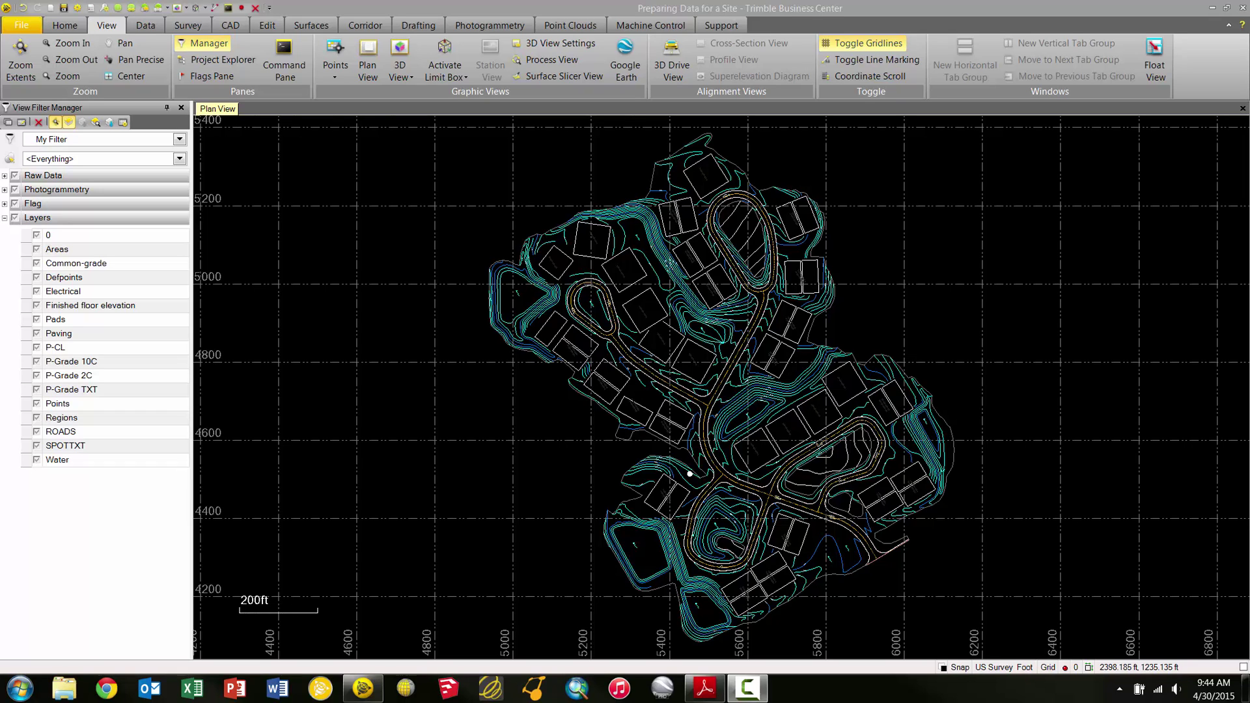
Isolate Electrical, Pads and P-Grade 10C in turn, ending with only the ROADS layer shown
double_click(89, 291)
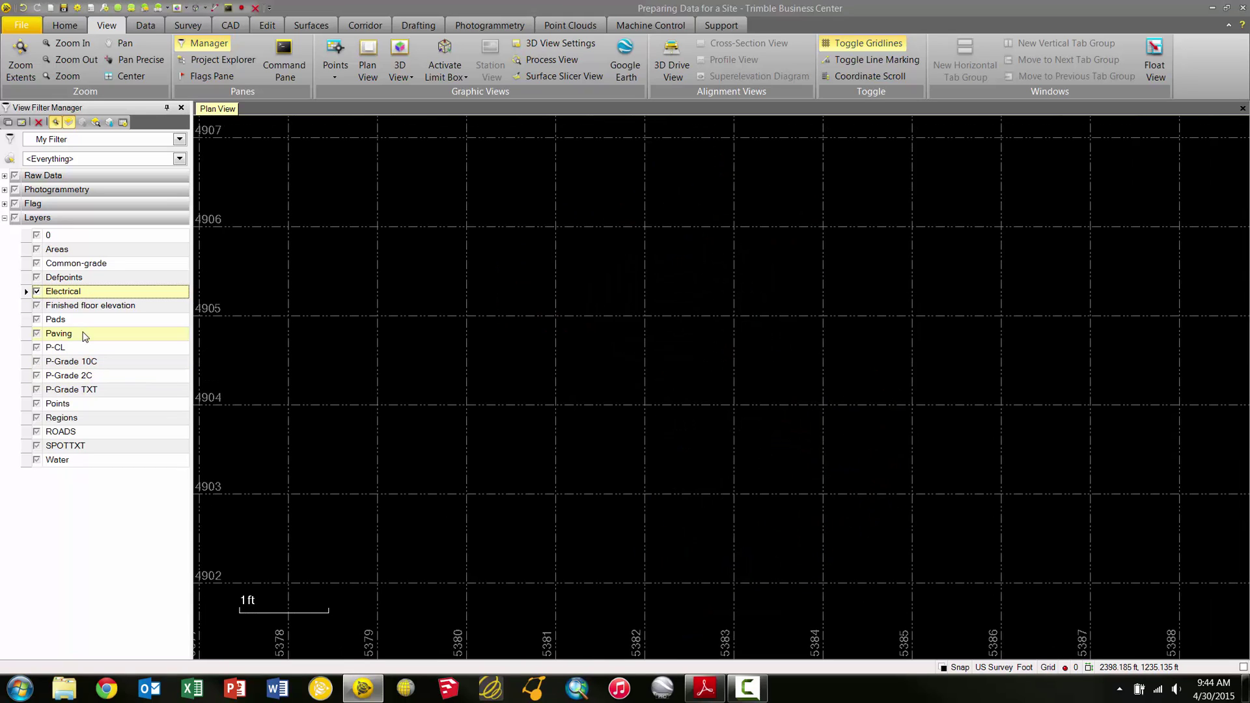
double_click(80, 319)
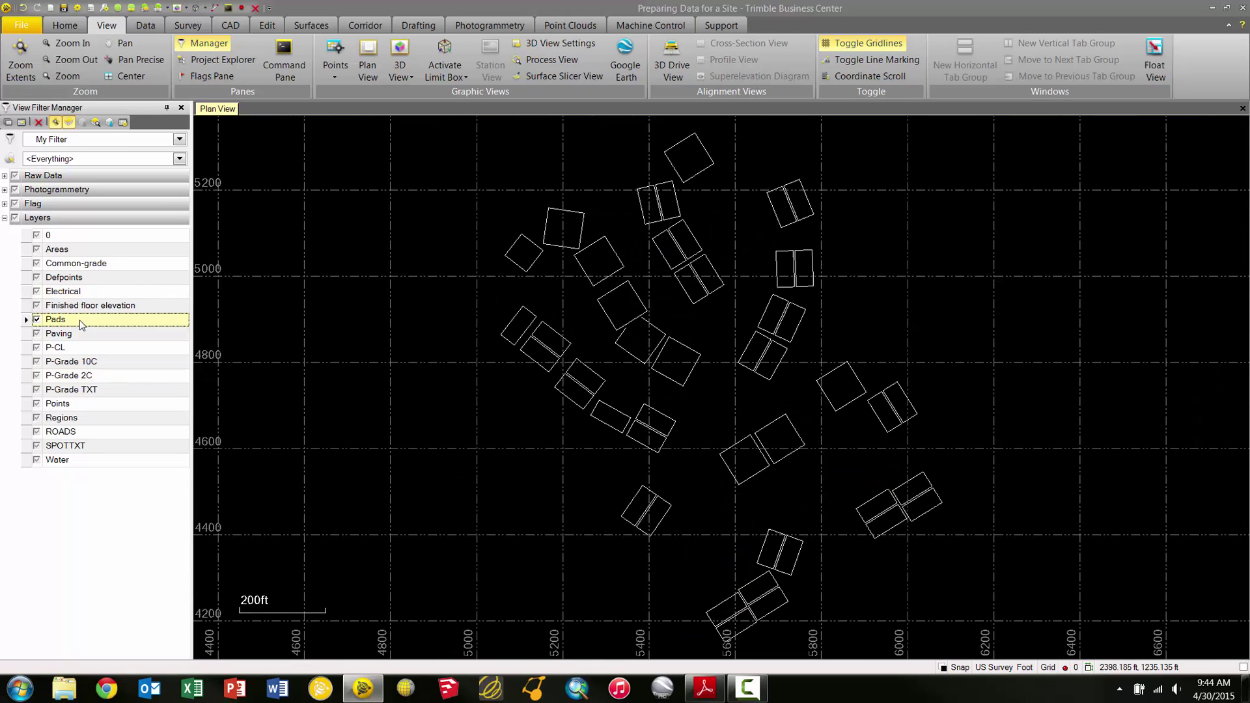
double_click(74, 362)
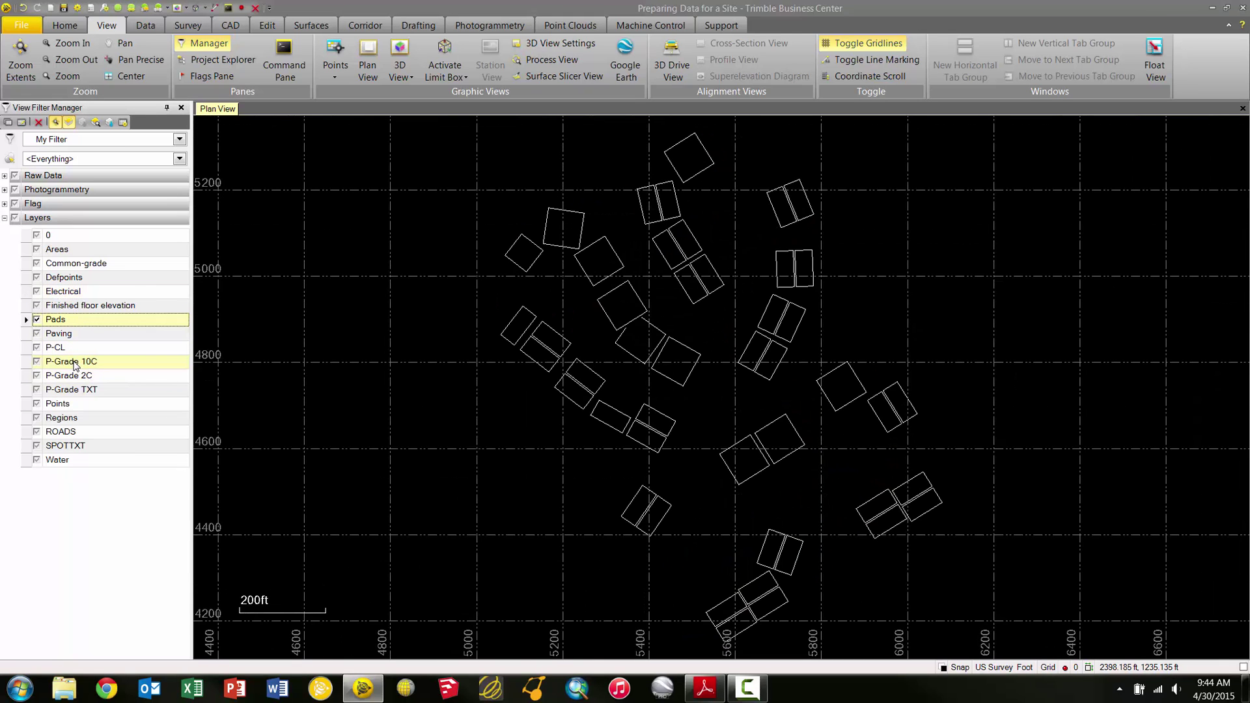
double_click(72, 319)
key(Down)
key(Down)
key(Down)
key(Down)
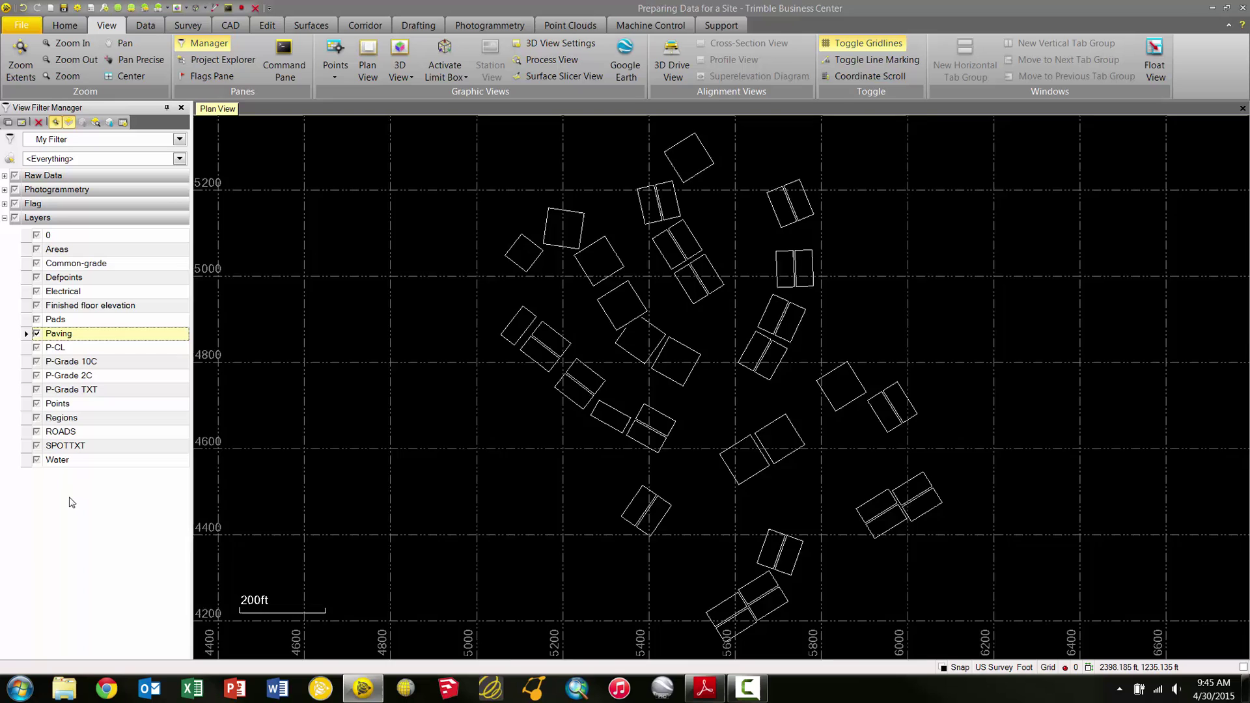
key(Down)
key(Down)
key(Down)
key(Down)
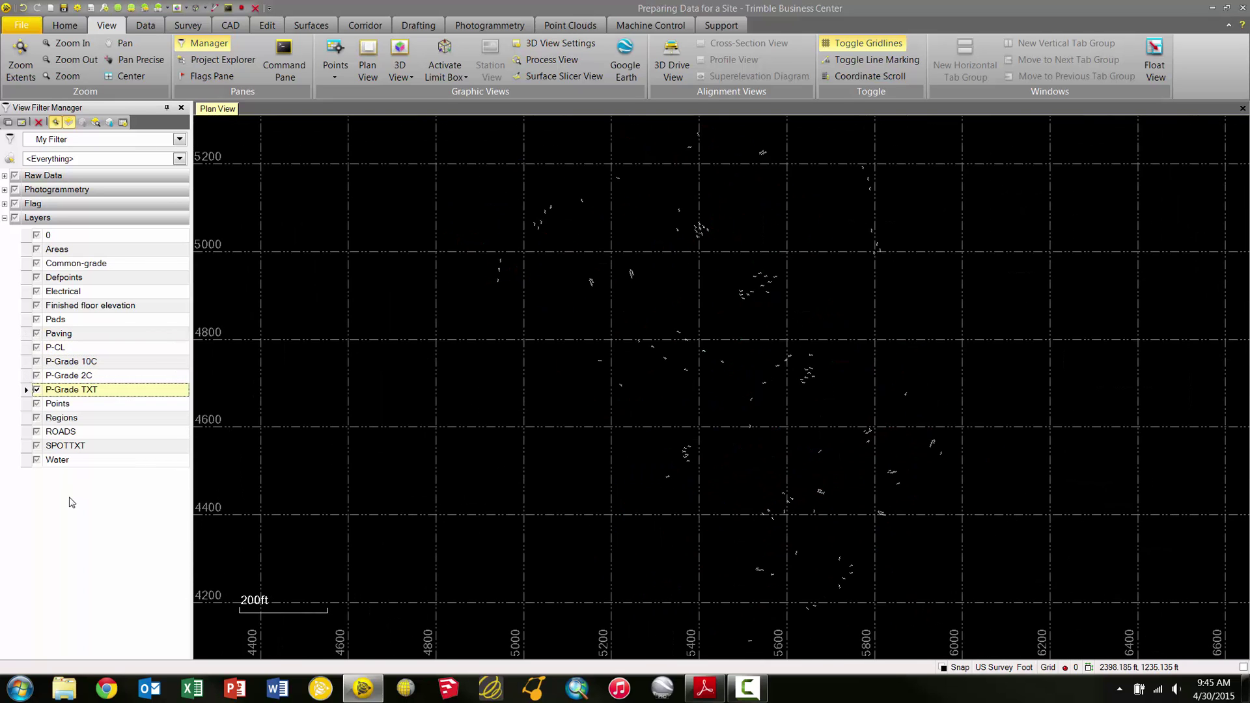
key(Up)
key(Up)
key(Up)
key(Up)
key(Up)
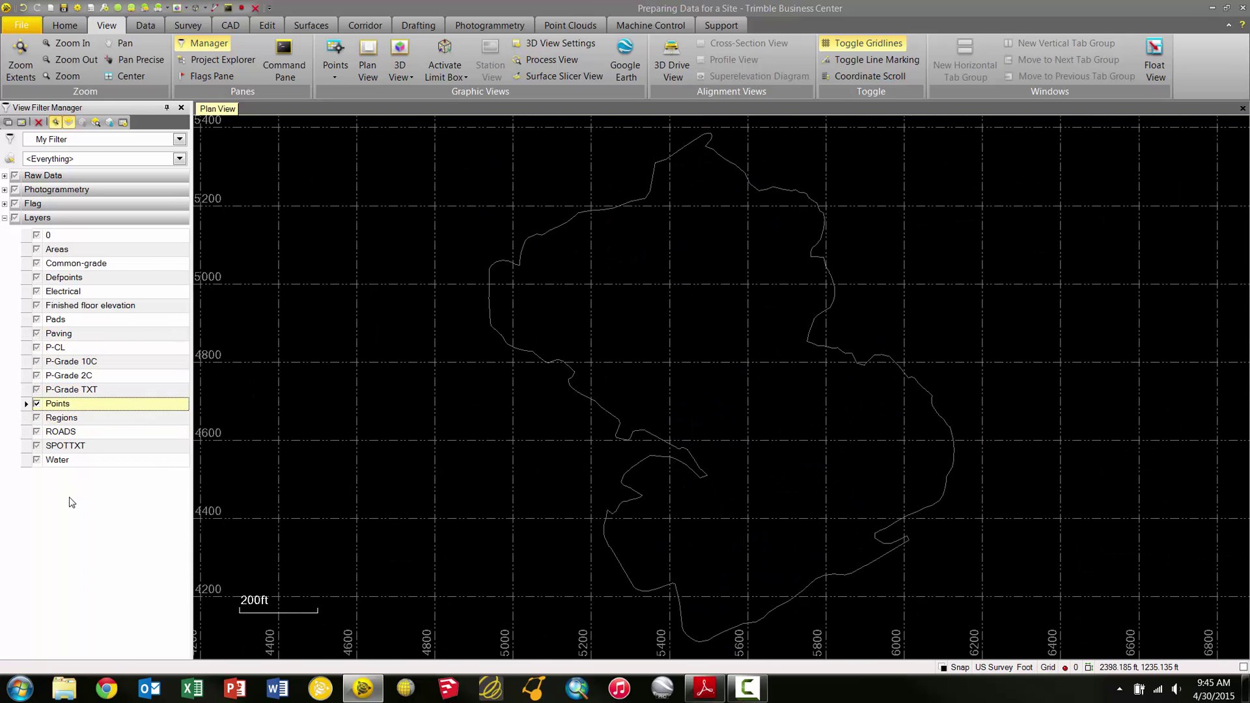
key(Up)
key(Up)
key(Up)
key(Up)
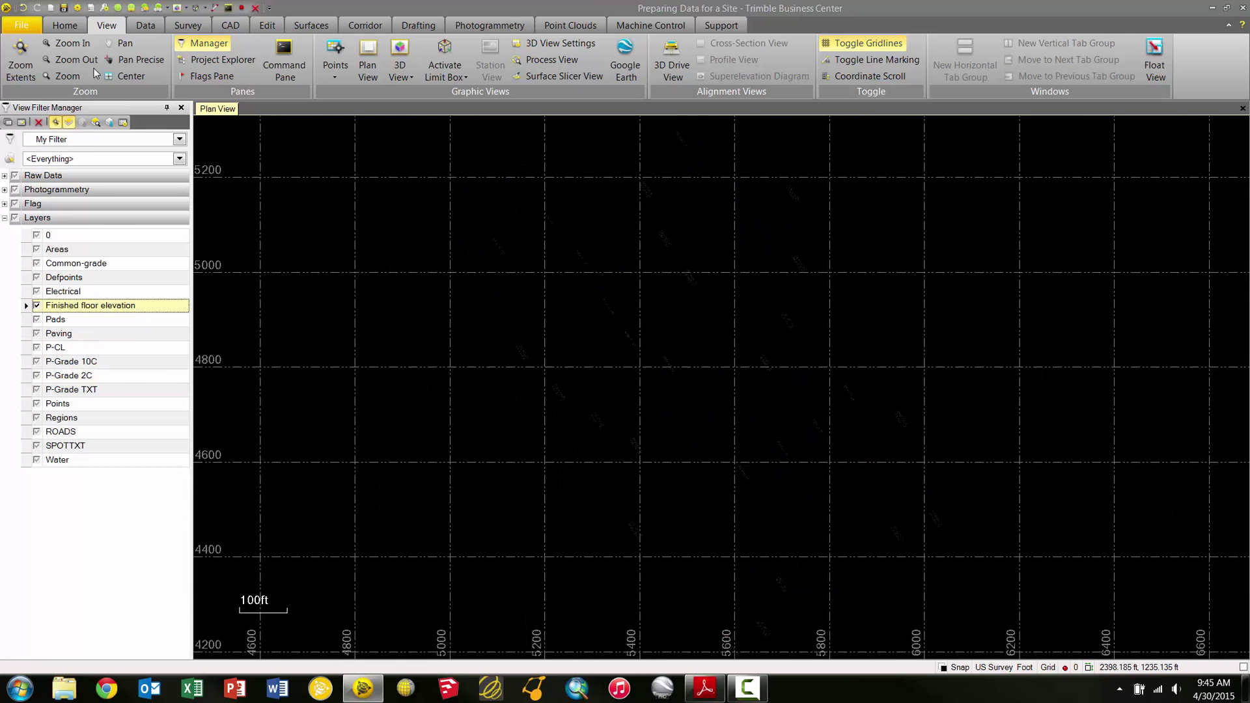
click(69, 124)
click(65, 435)
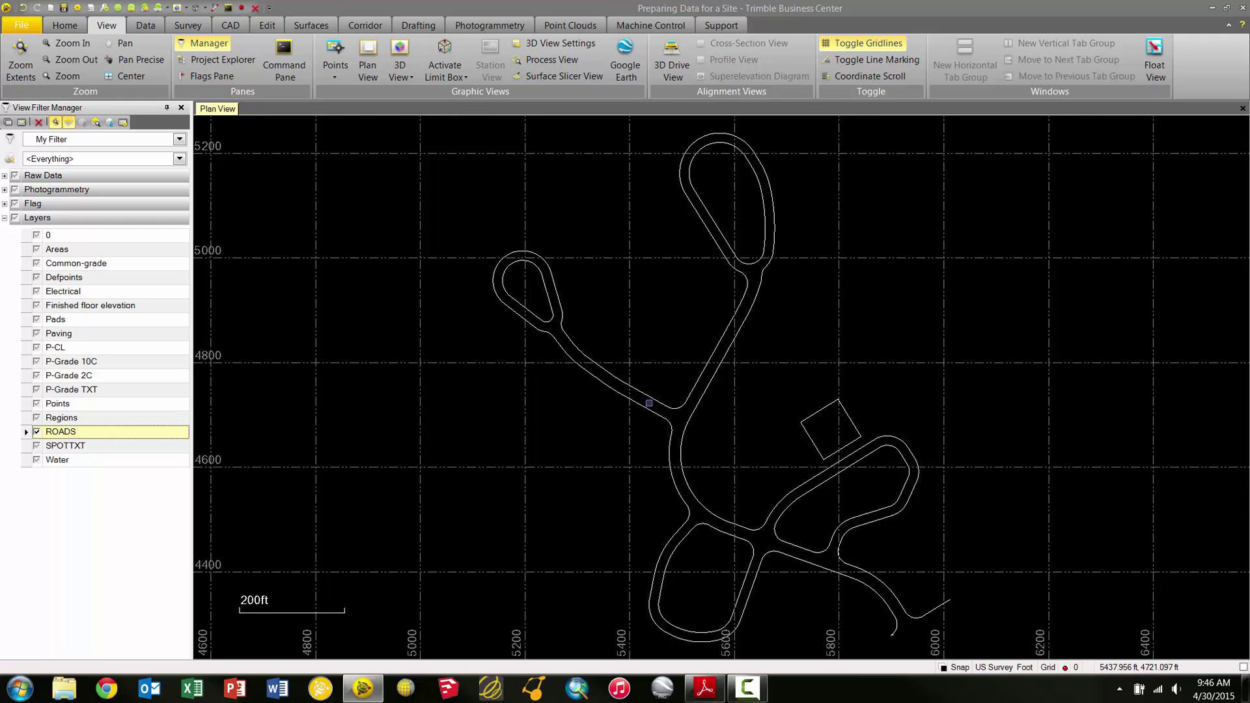
Select the square pad in Plan View, then use View All to show every layer
click(849, 420)
click(56, 123)
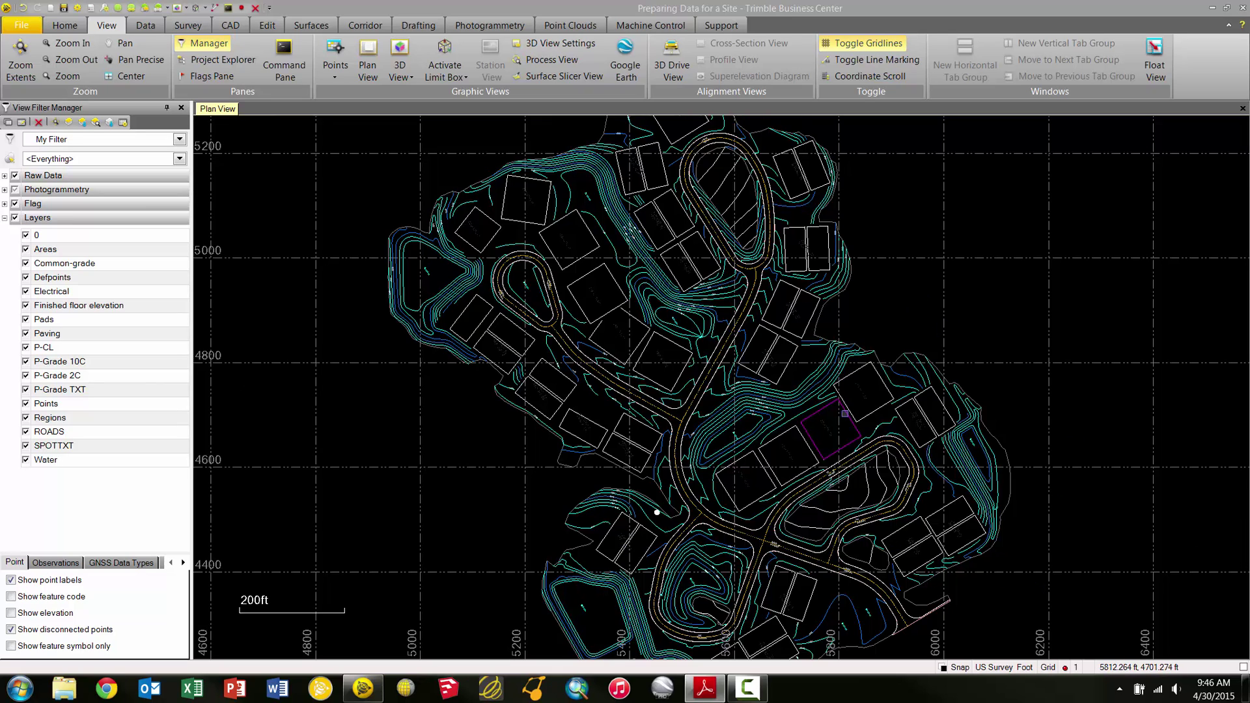
In the selected square polyline's Properties, change its Layer from ROADS to Pads
right_click(1021, 204)
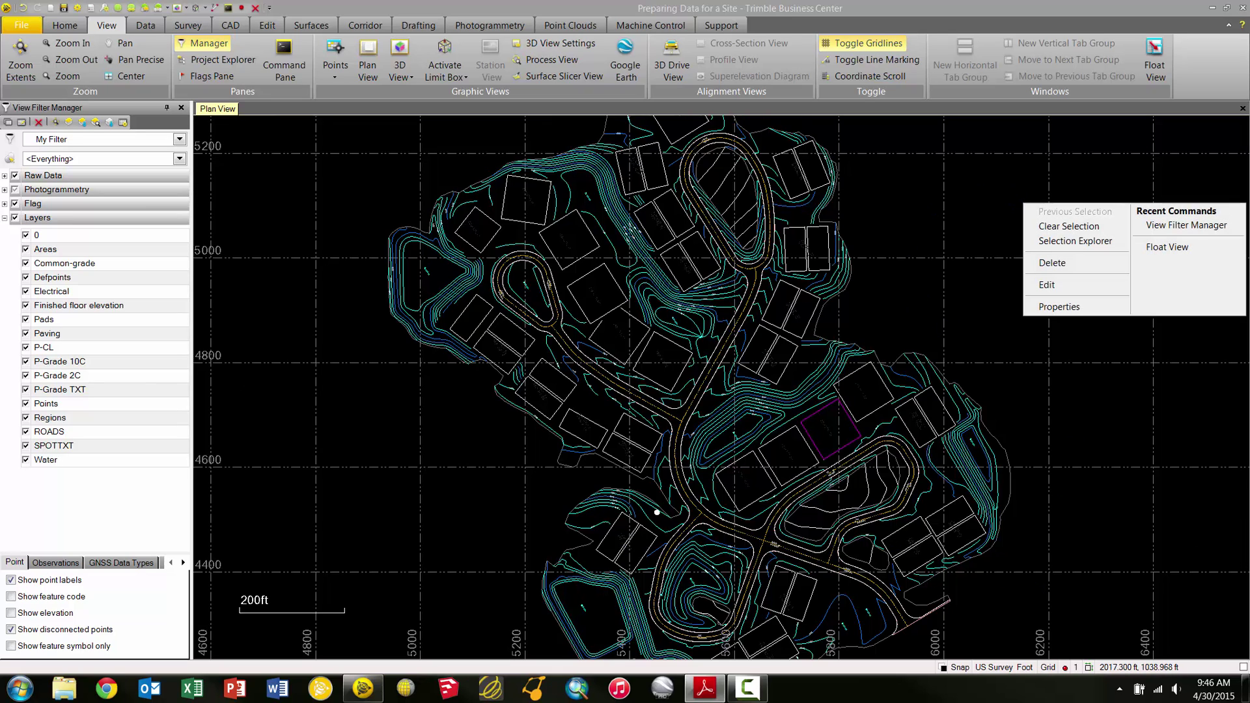
click(1081, 307)
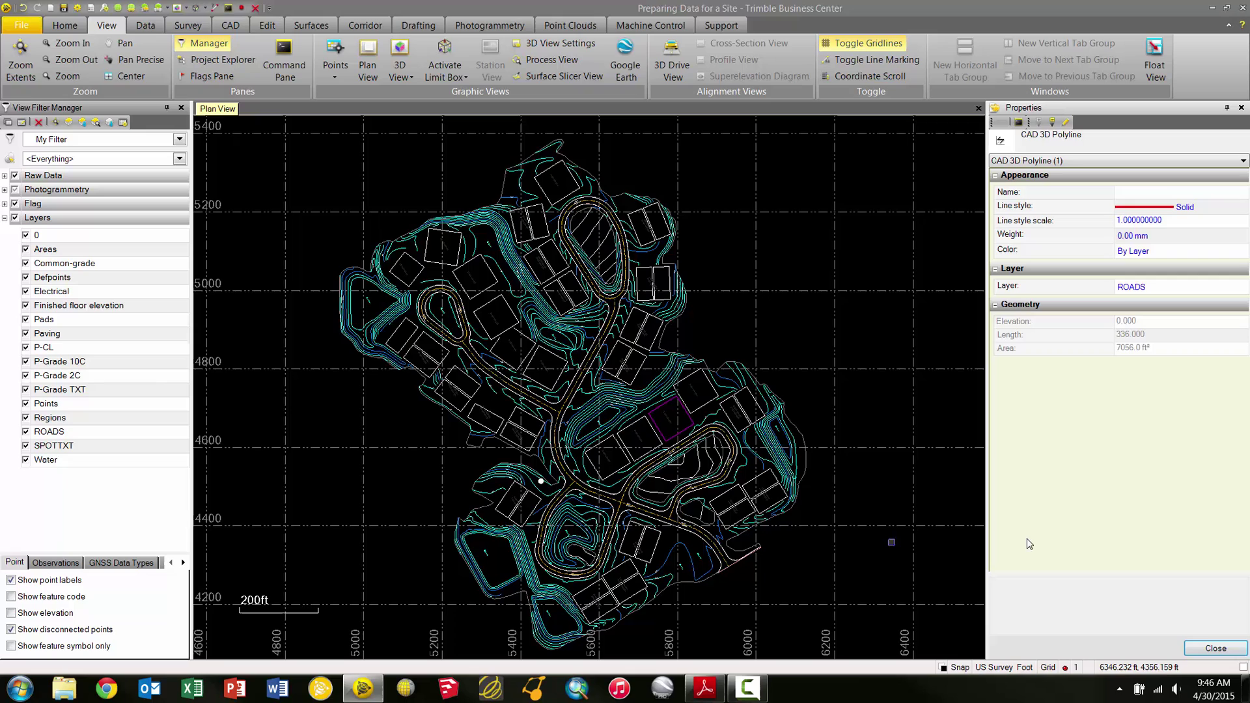
click(1088, 192)
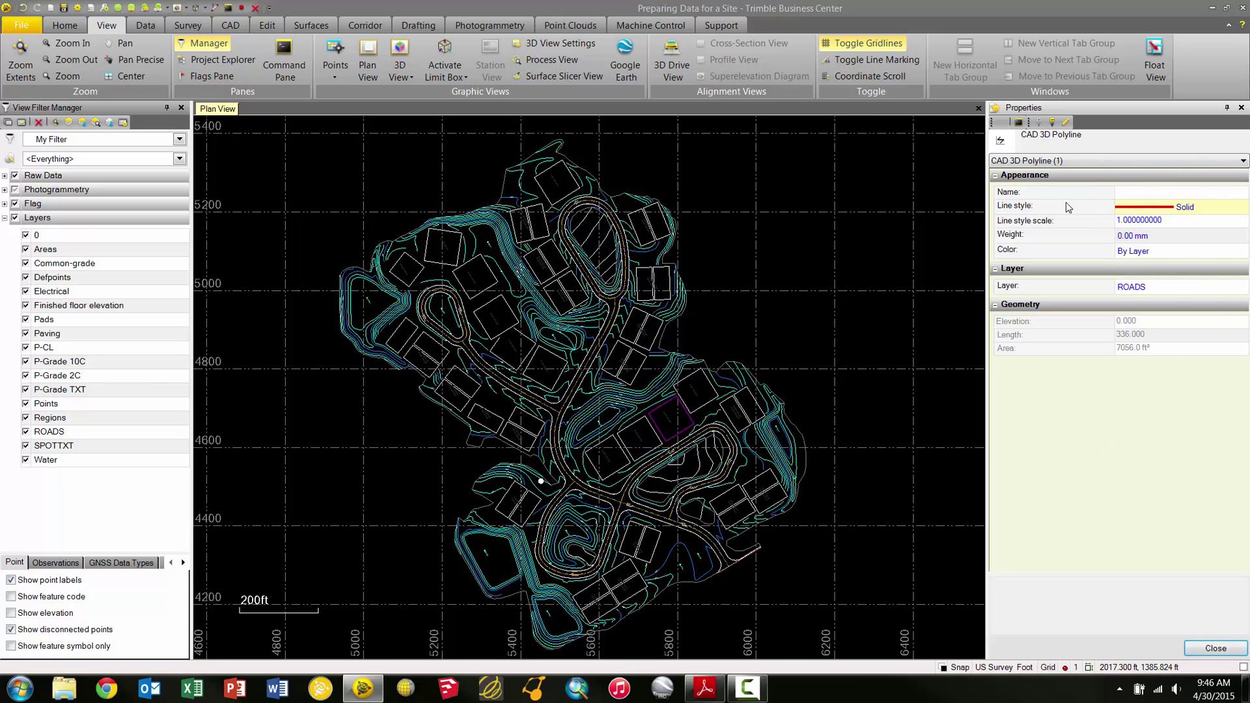
click(1091, 217)
click(1170, 291)
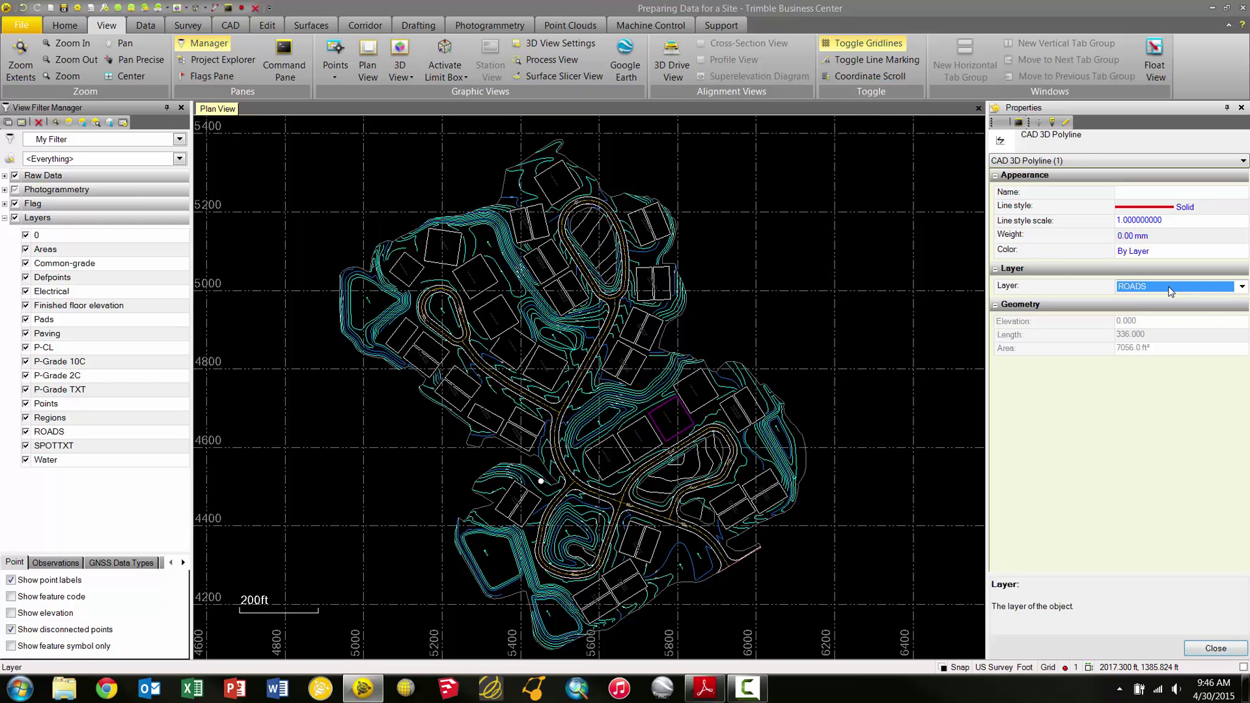
click(1242, 288)
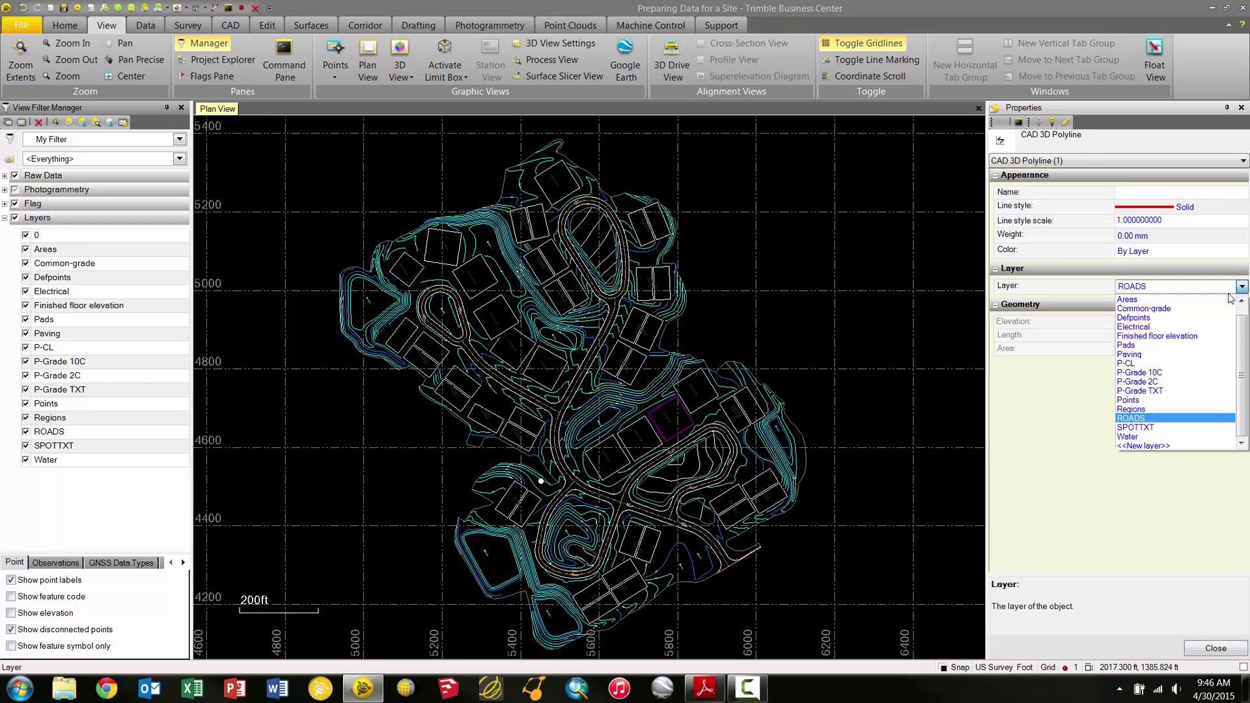
click(1150, 347)
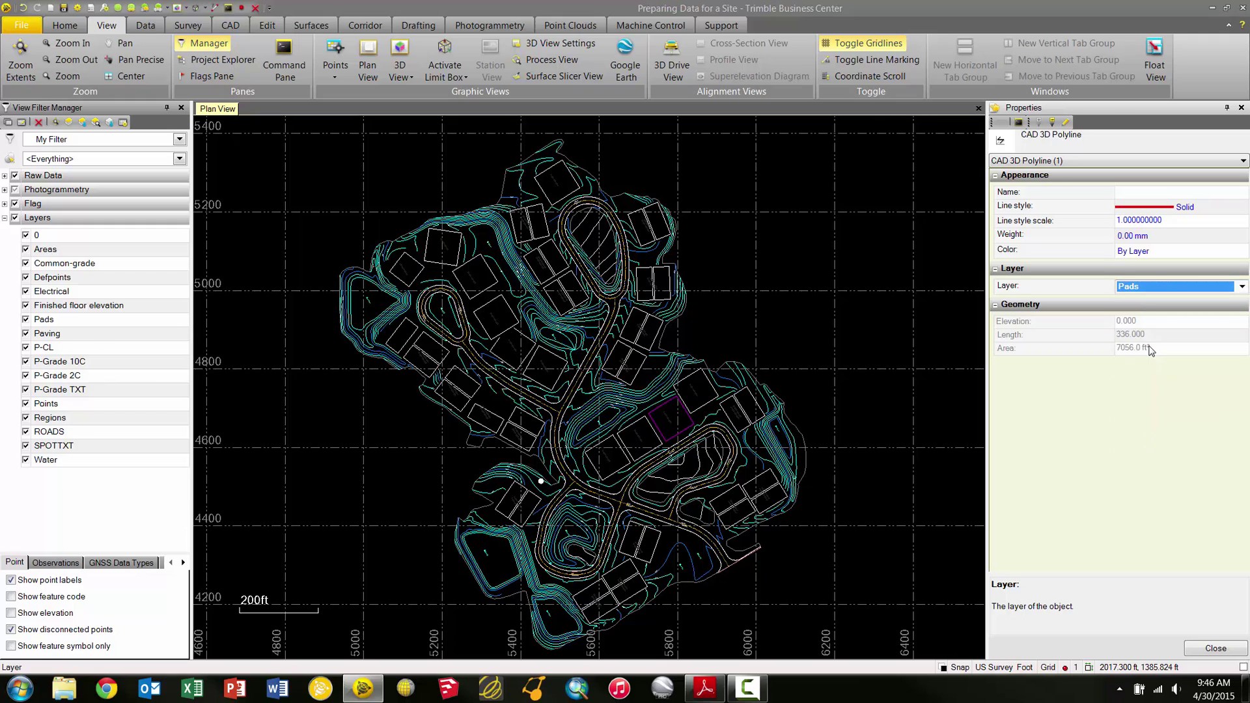
click(1047, 396)
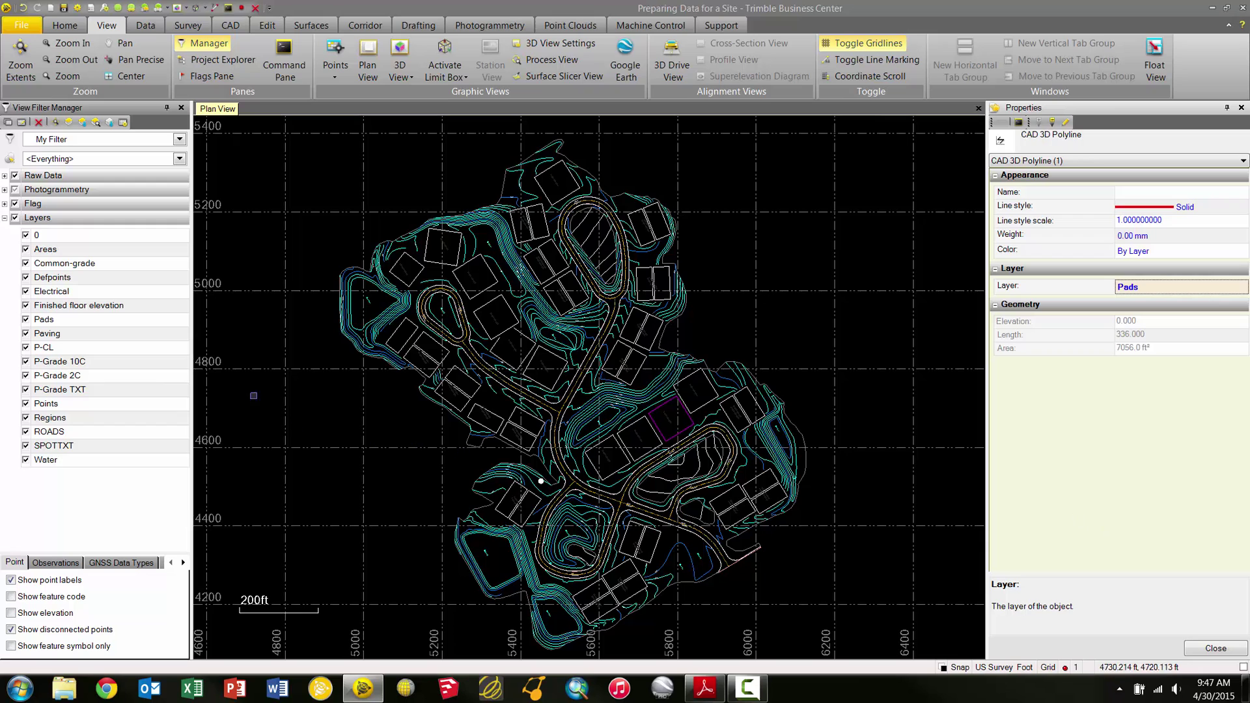
click(60, 431)
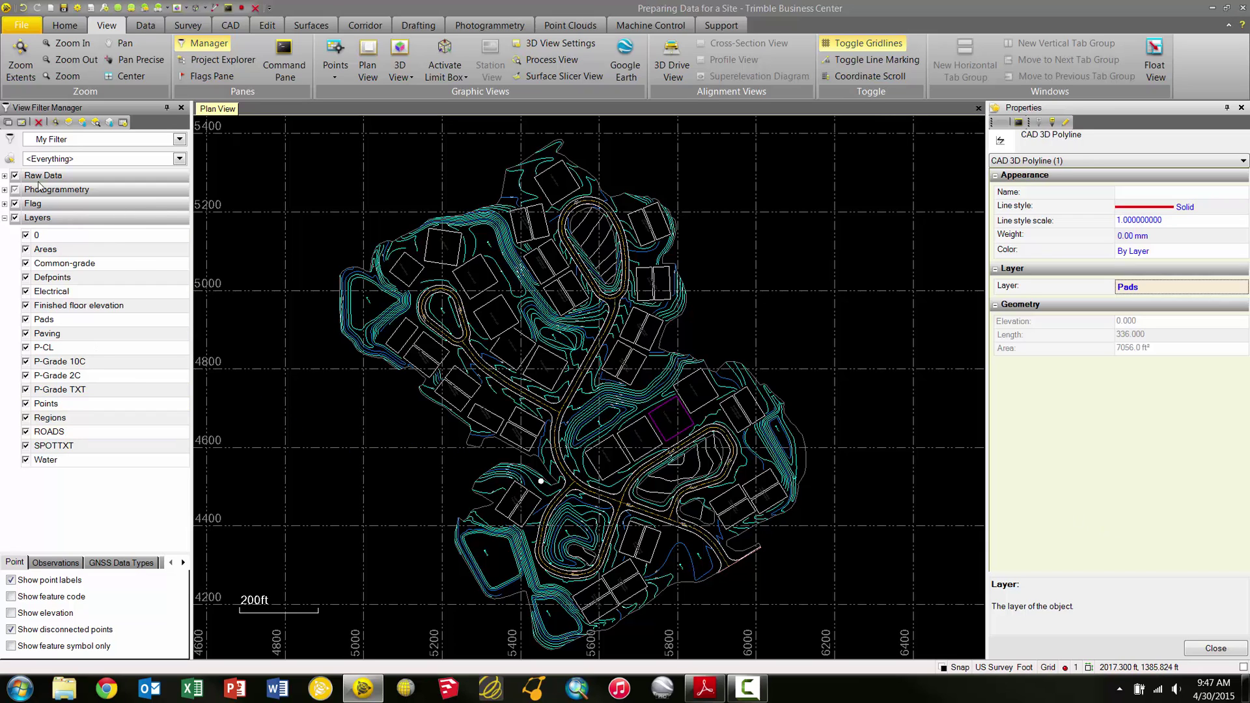
click(69, 123)
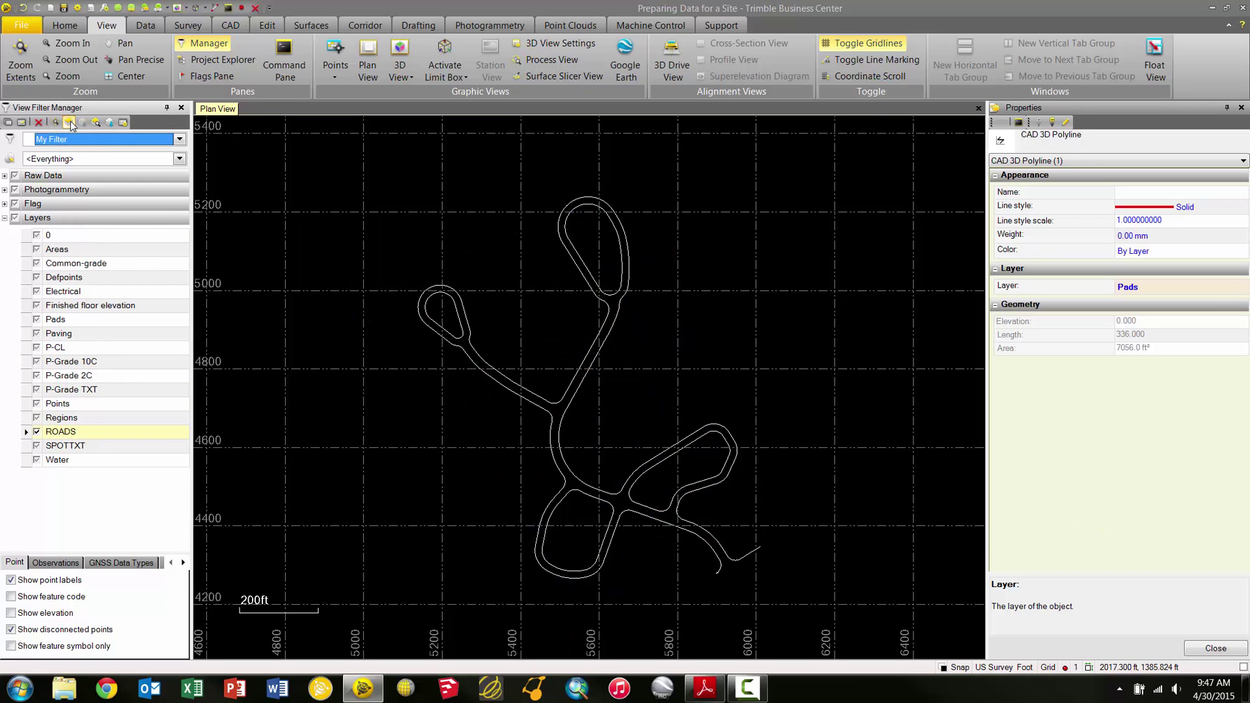
click(62, 280)
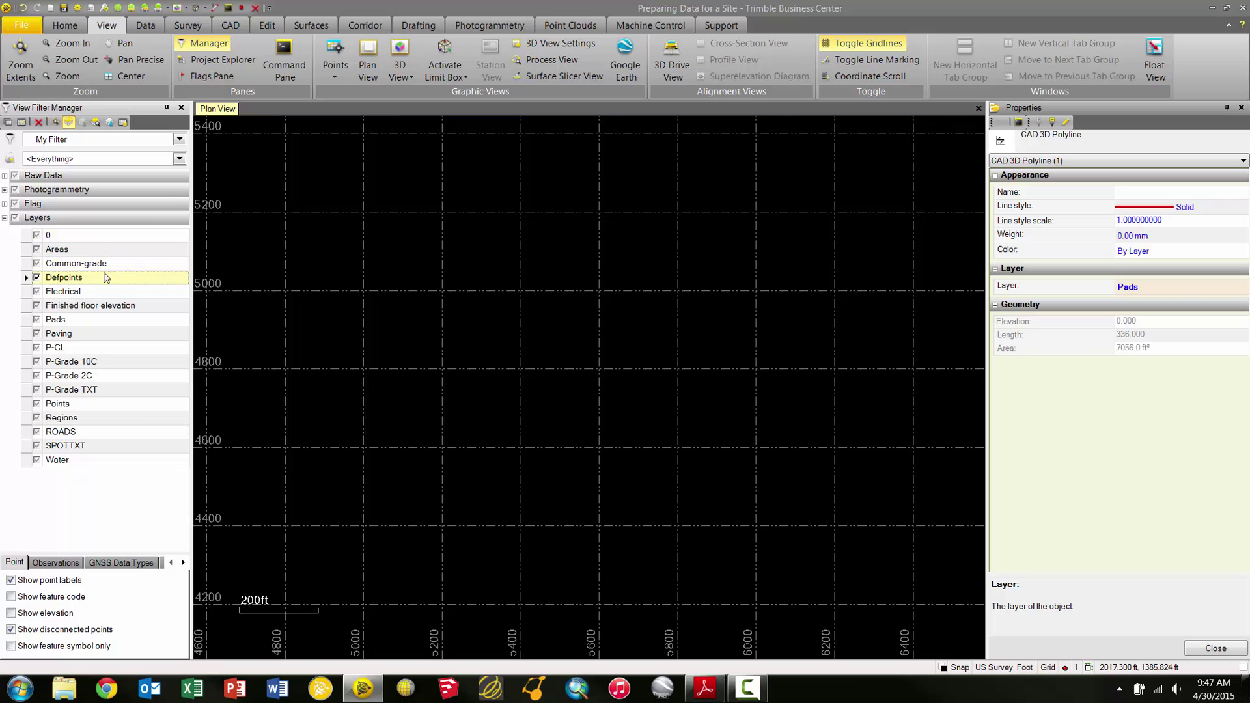
click(68, 123)
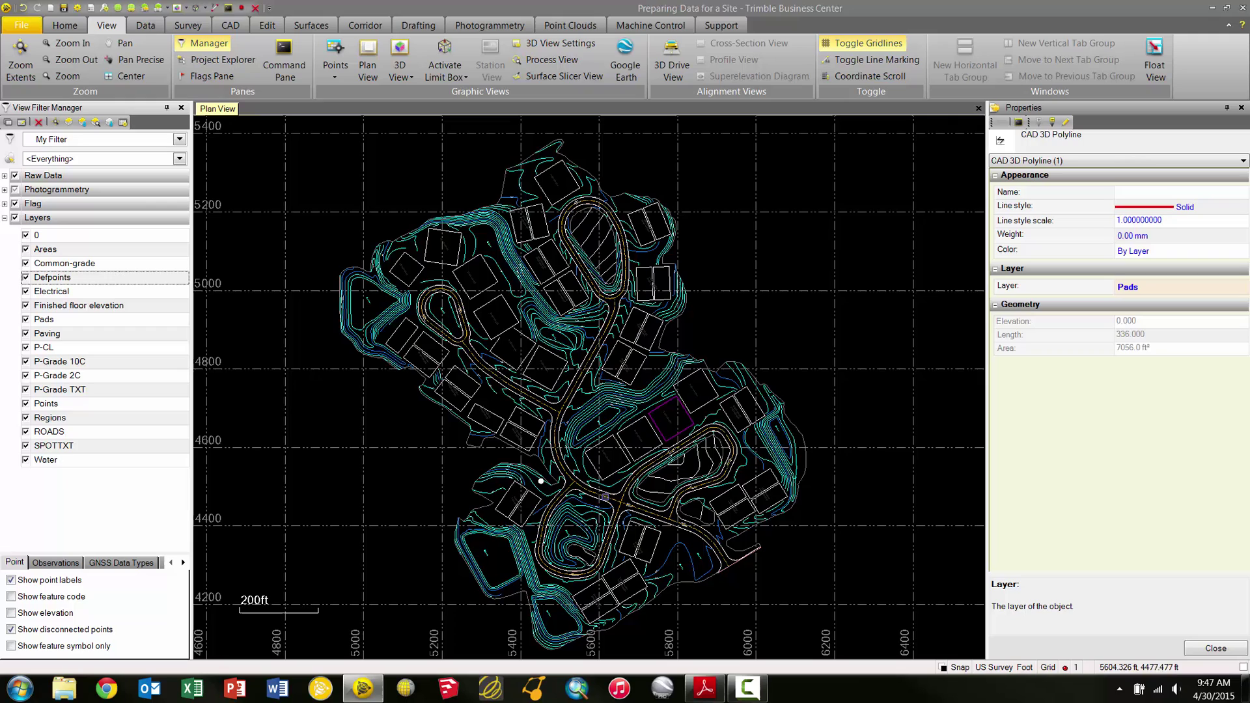
From Defpoints' Layer Options, select the Defpoints layer and delete it with Delete Selected Layers
right_click(56, 282)
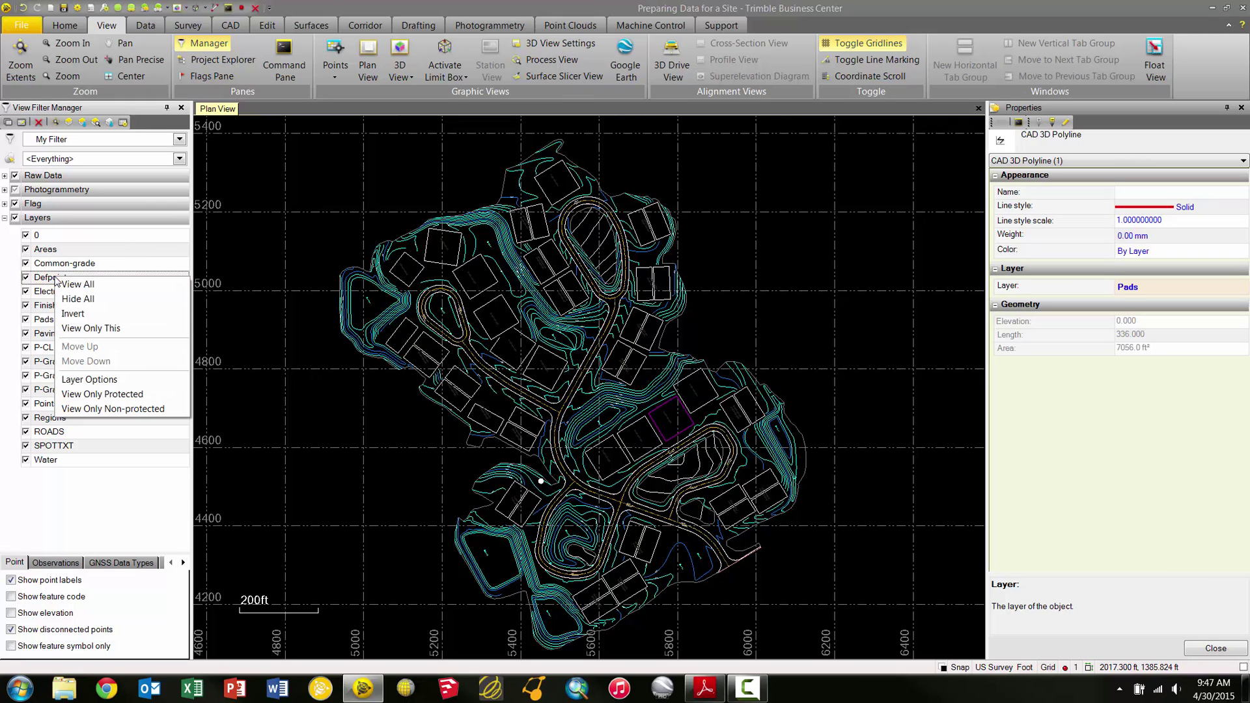
click(80, 380)
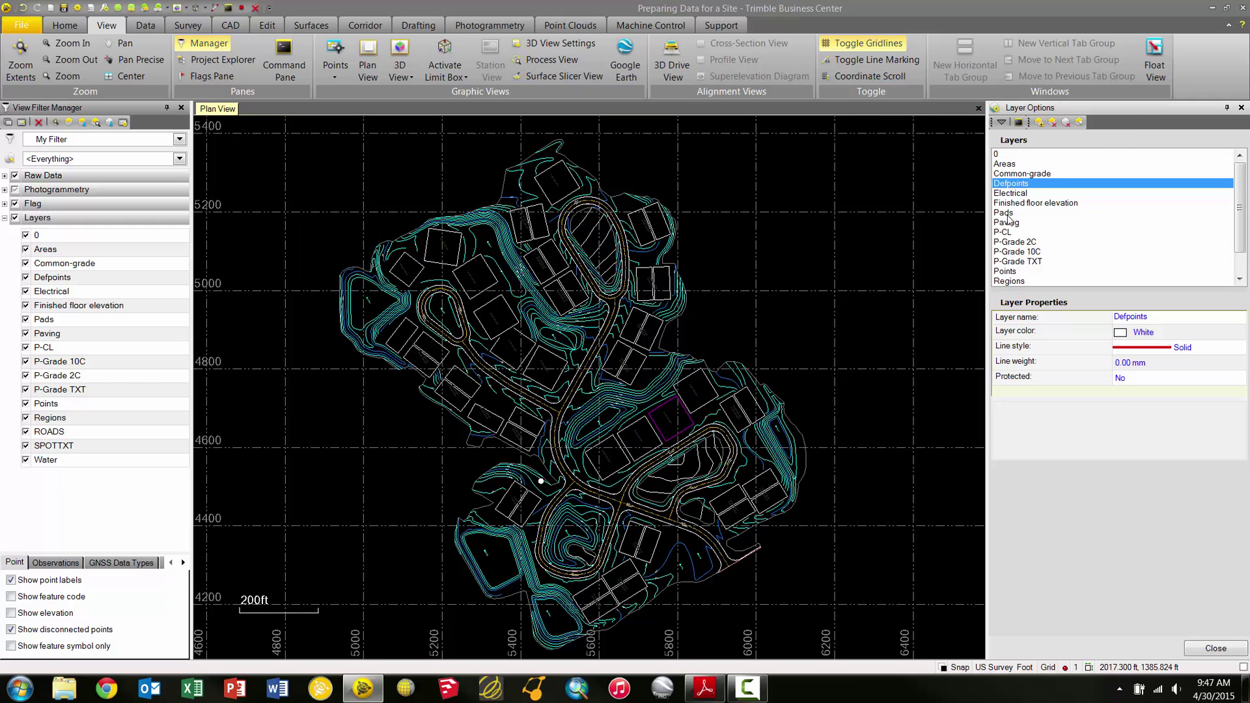
drag(1014, 204, 977, 400)
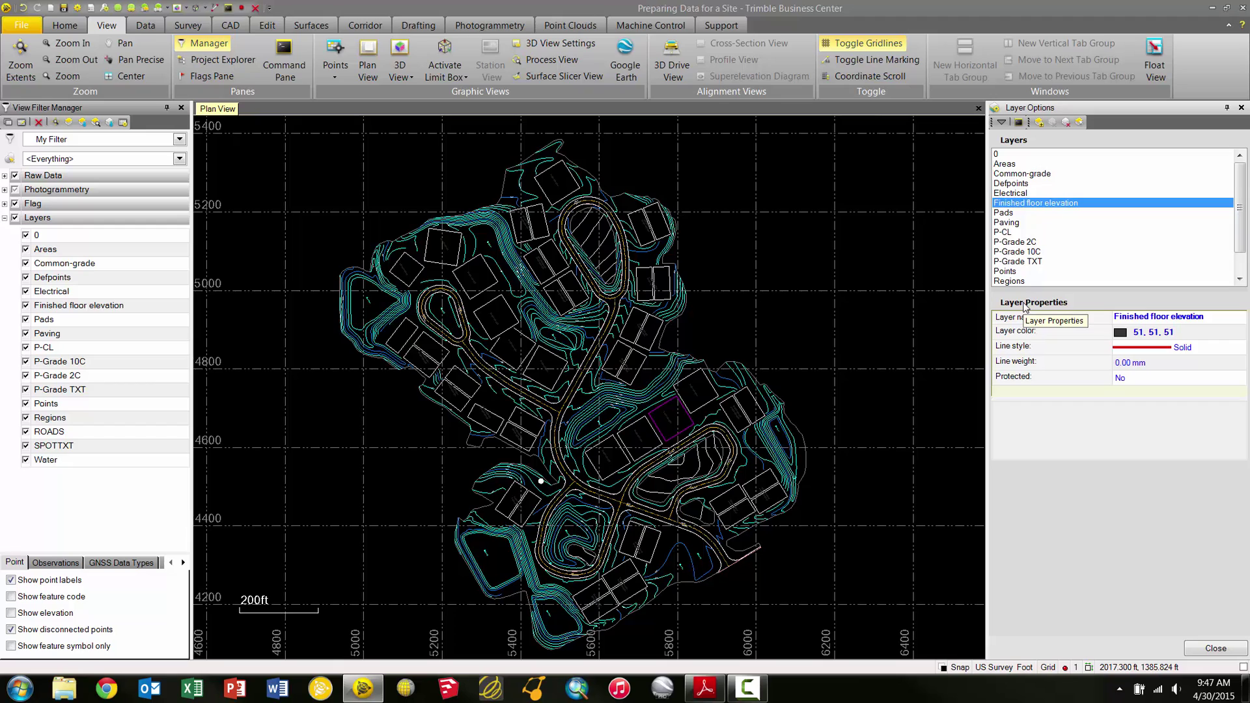
click(1012, 184)
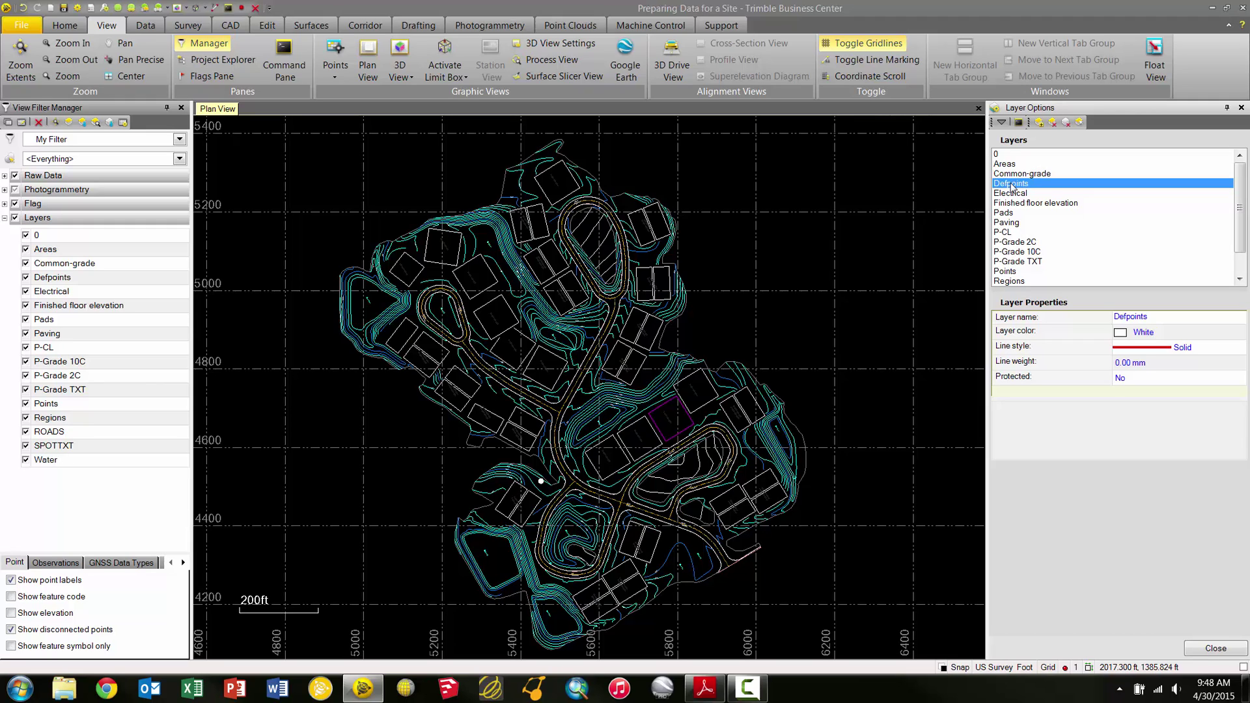
click(1053, 124)
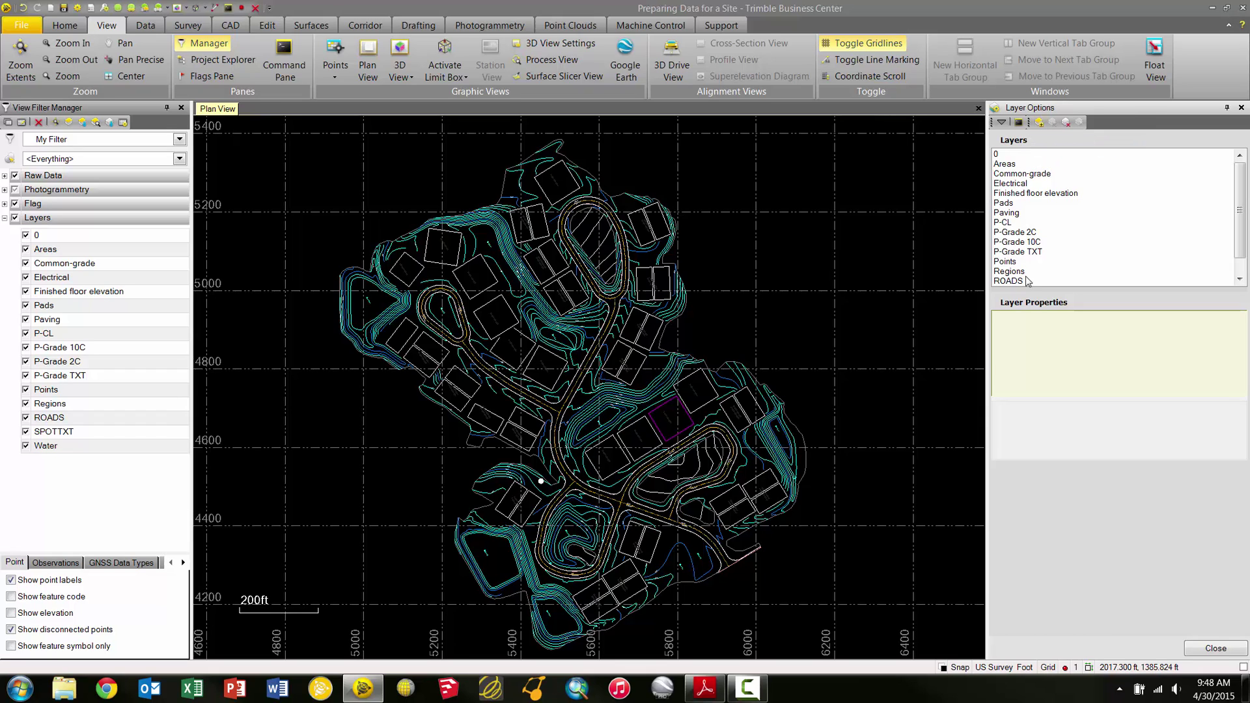
Check the Areas, Common-grade, Electrical and P-CL layer properties, ending on P-CL (colour 255, 191, 0, PCL)
click(1018, 166)
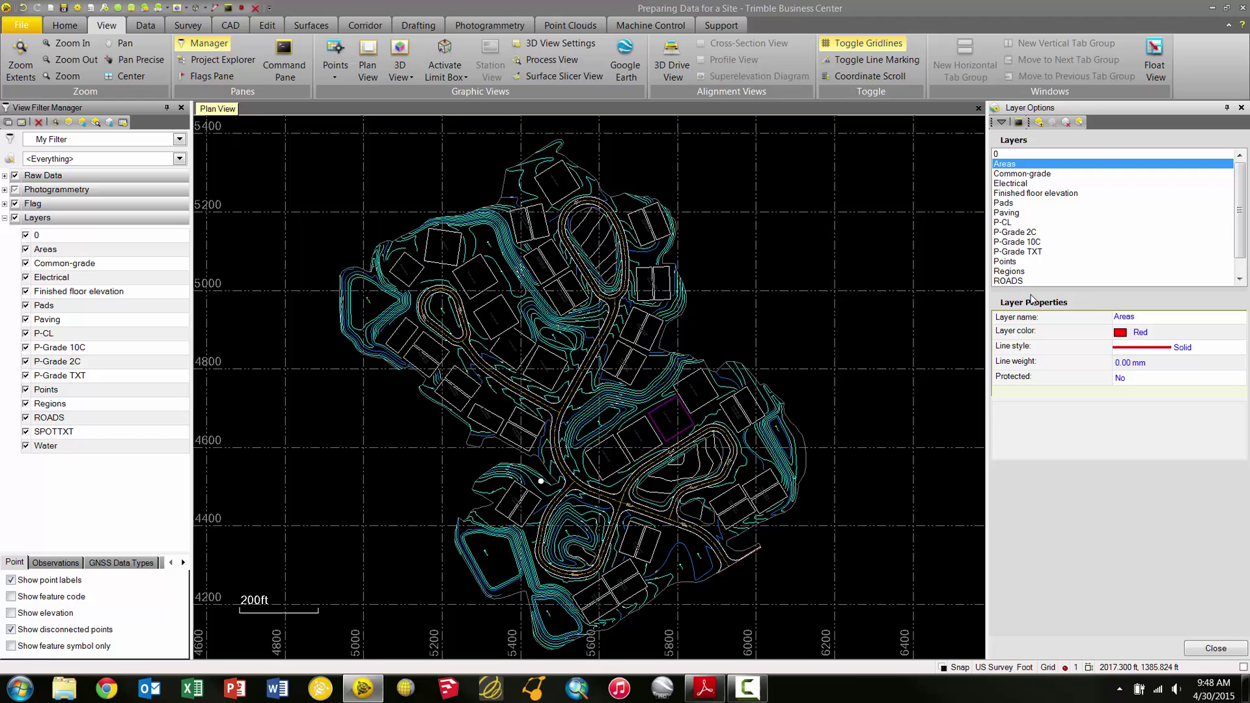
click(1025, 175)
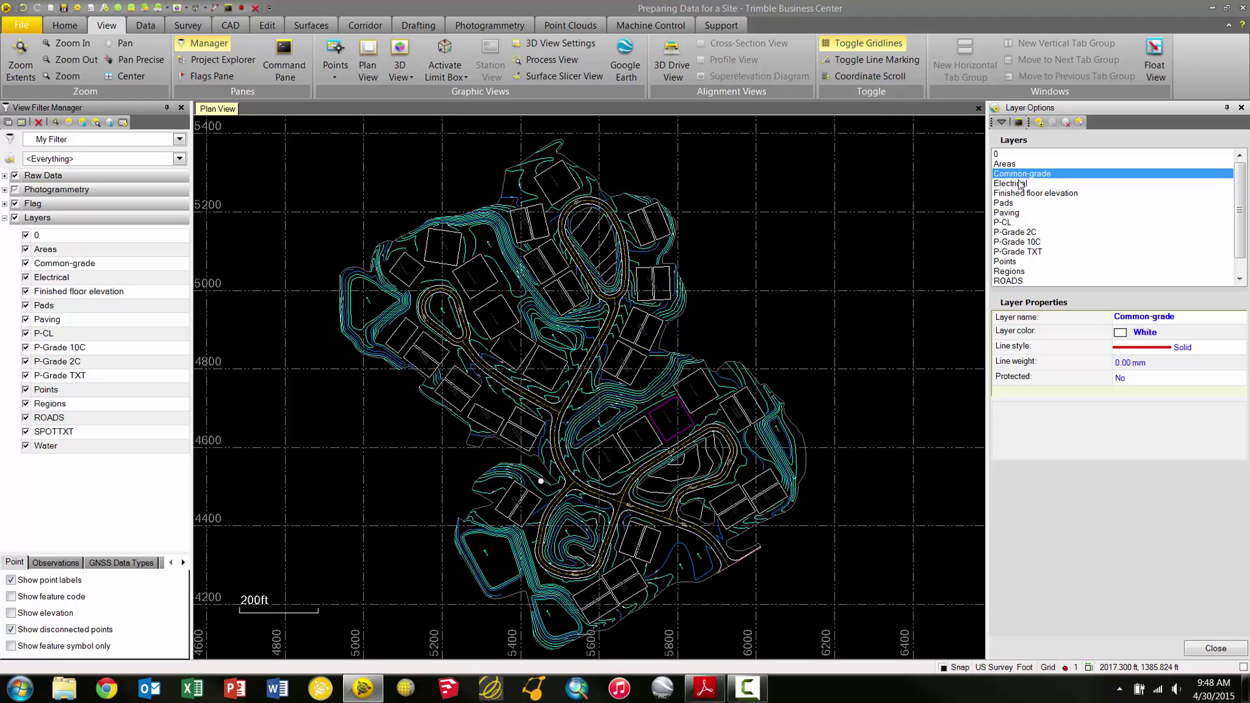
click(1005, 184)
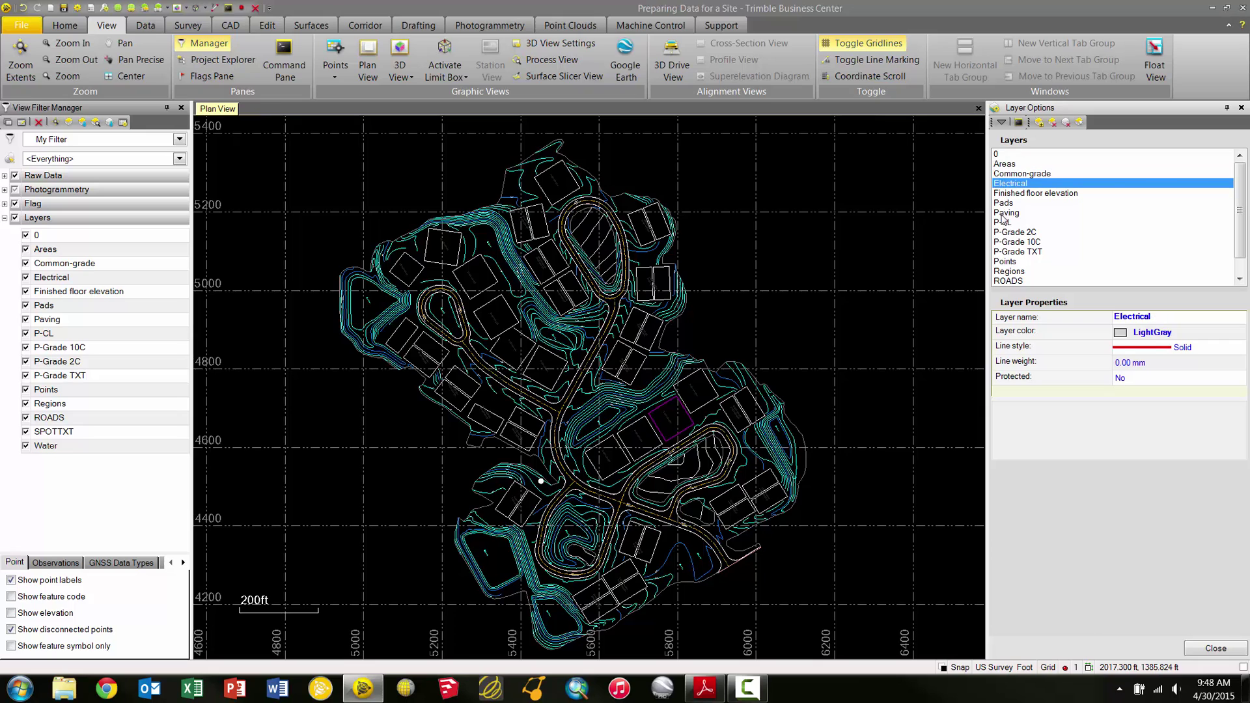
click(1003, 222)
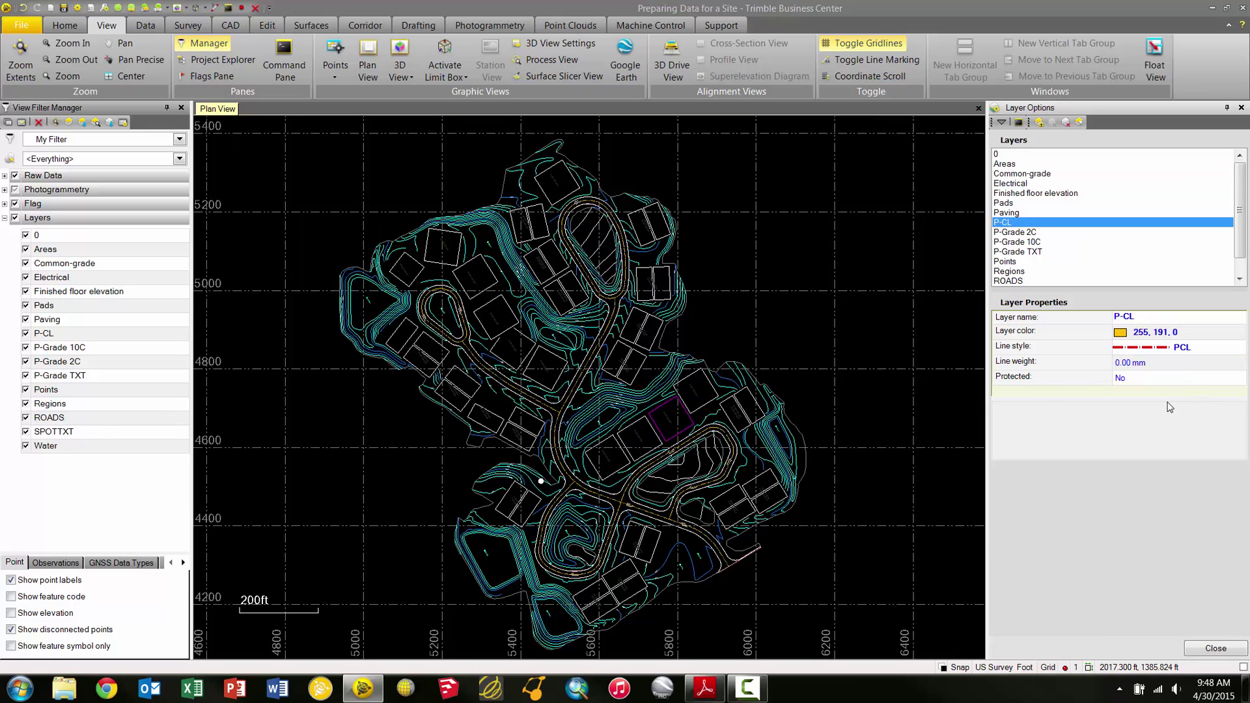